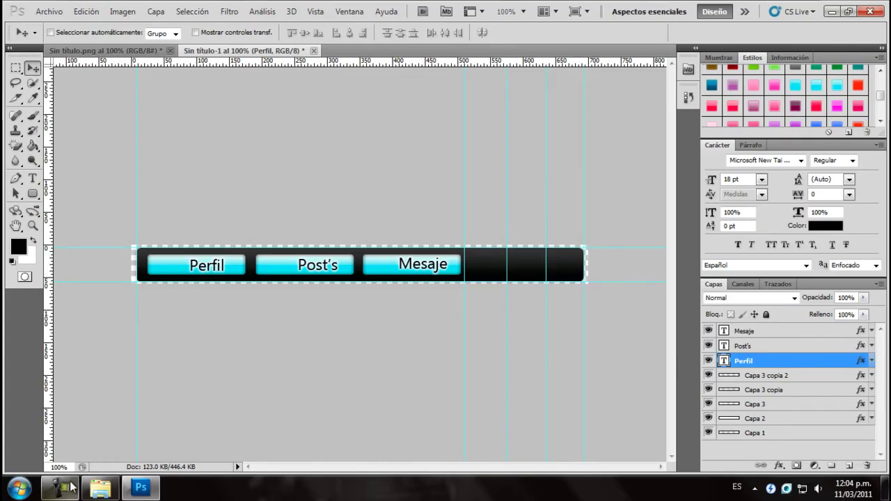
Place Home.png from the Android icon pack's icons folder into the document.
click(64, 487)
click(71, 487)
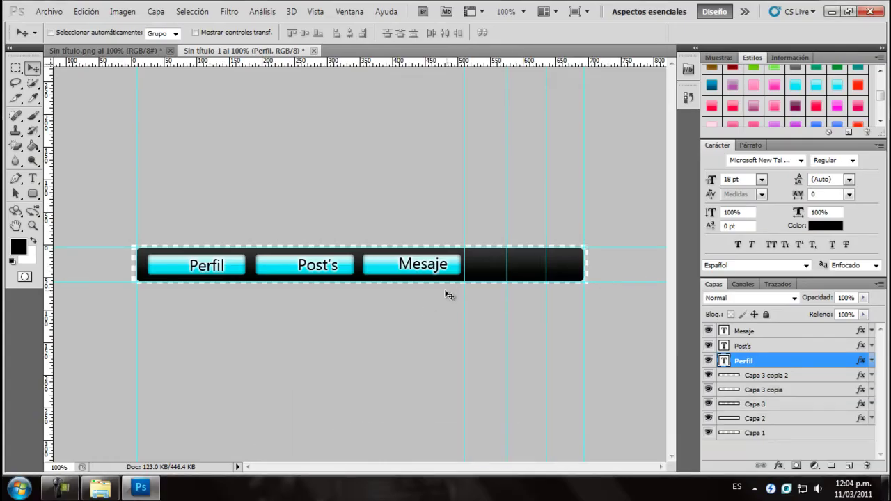
click(41, 11)
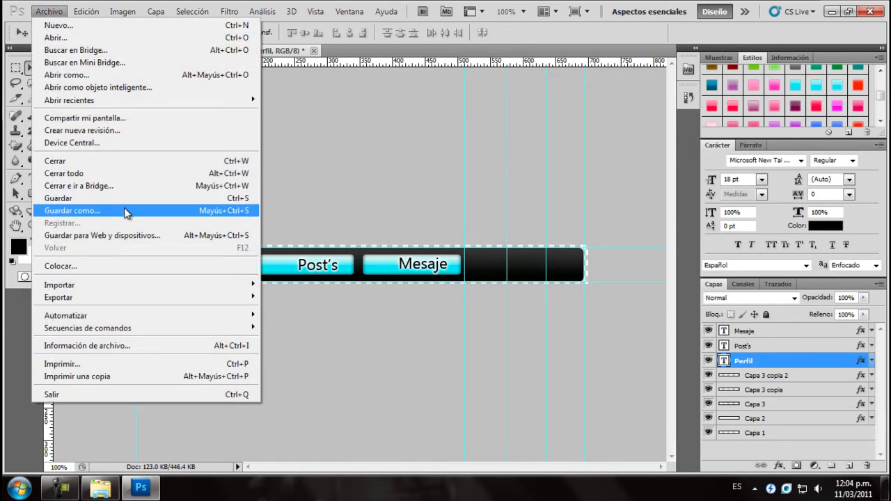
click(132, 265)
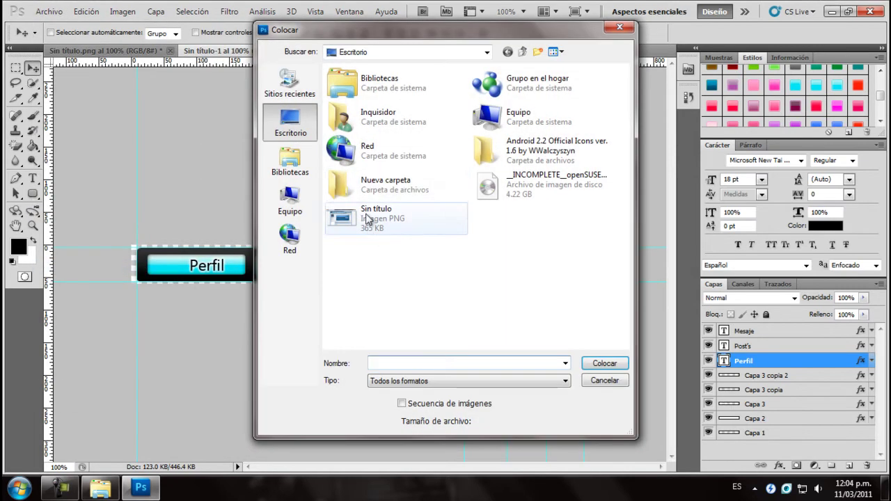
double_click(495, 153)
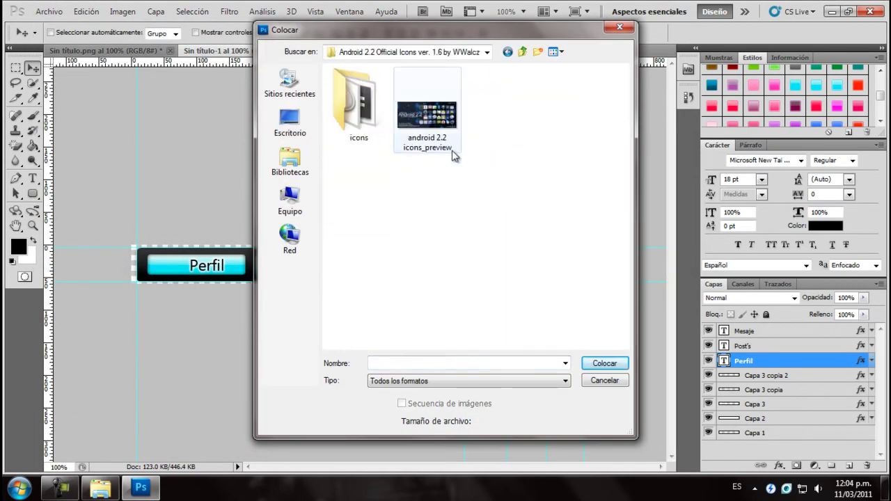
double_click(355, 113)
drag(624, 145, 626, 322)
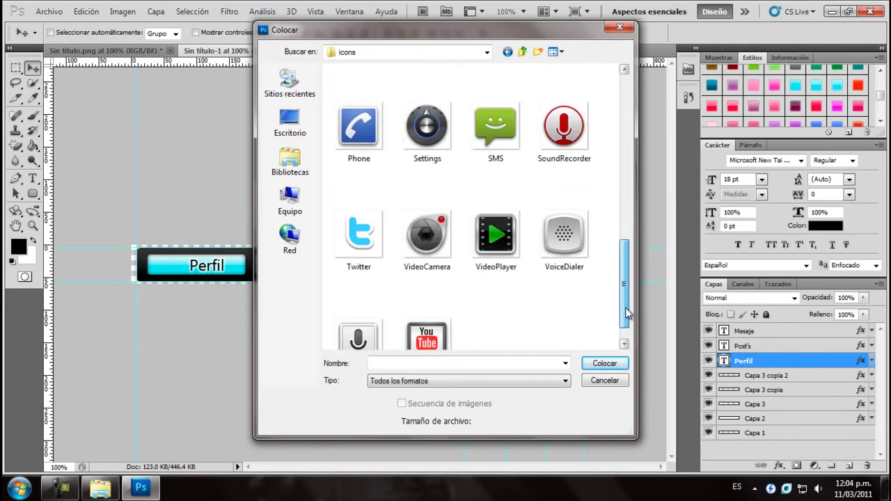
mouse_move(626, 322)
mouse_down()
mouse_move(624, 130)
mouse_move(626, 256)
mouse_up()
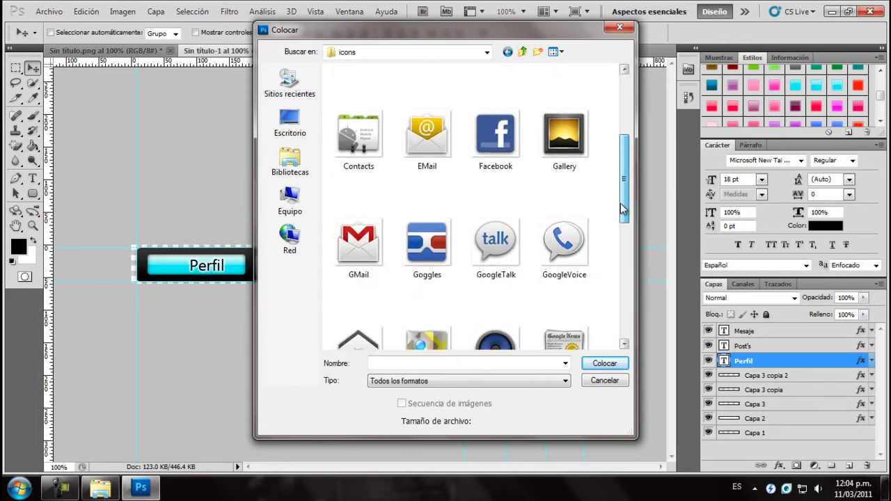
double_click(359, 147)
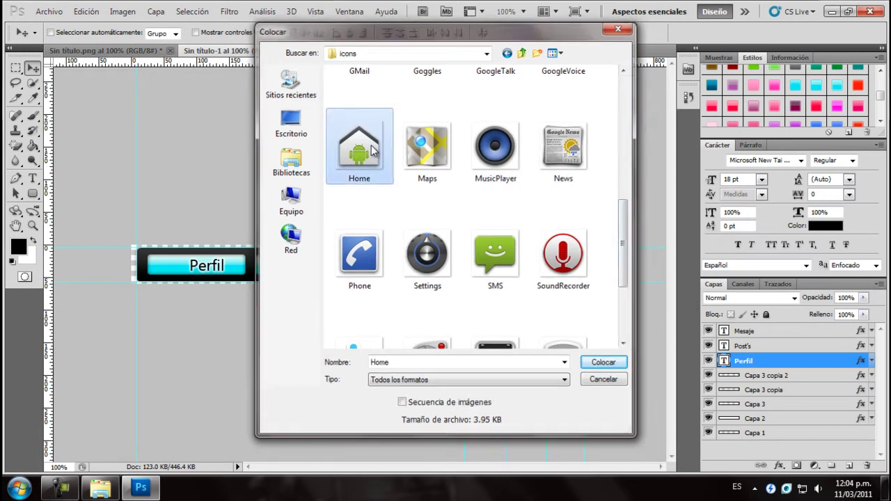
Move the Home icon to Perfil's left end, scale it to about 39%, and commit.
drag(355, 259, 159, 260)
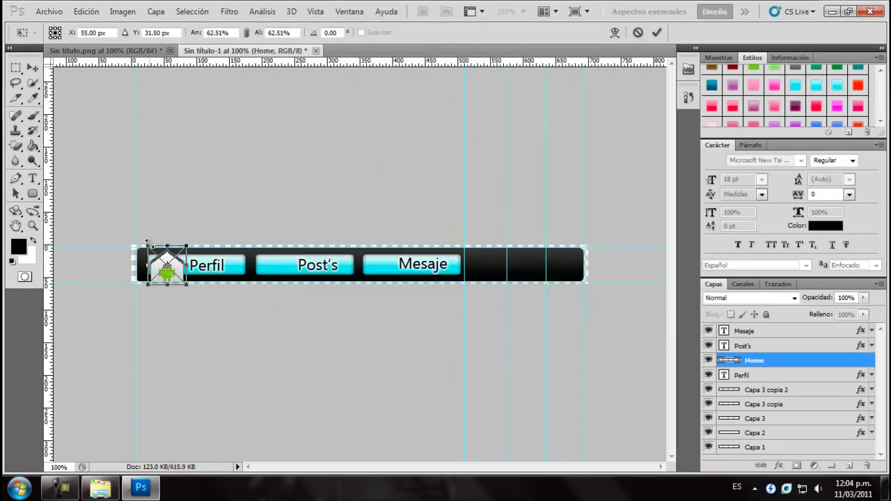
drag(146, 243, 149, 249)
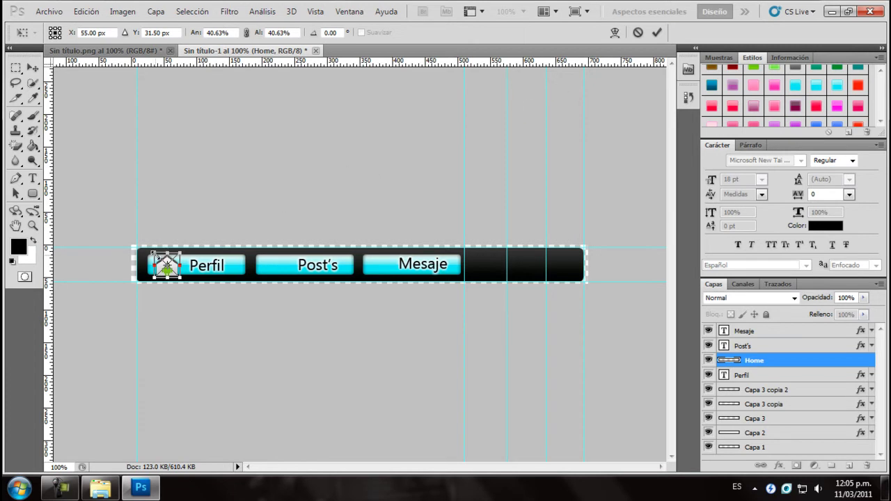
drag(153, 252, 157, 254)
click(656, 32)
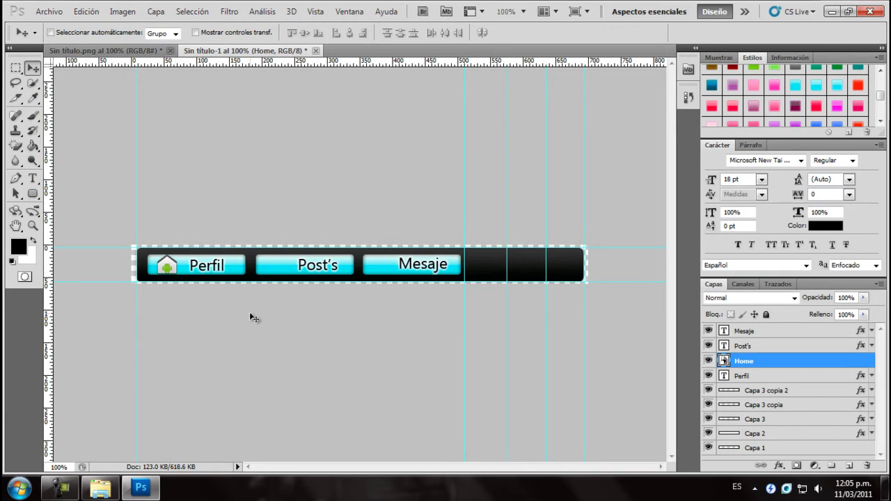
Place the News icon from the icons folder and commit it on Post's left end.
click(49, 11)
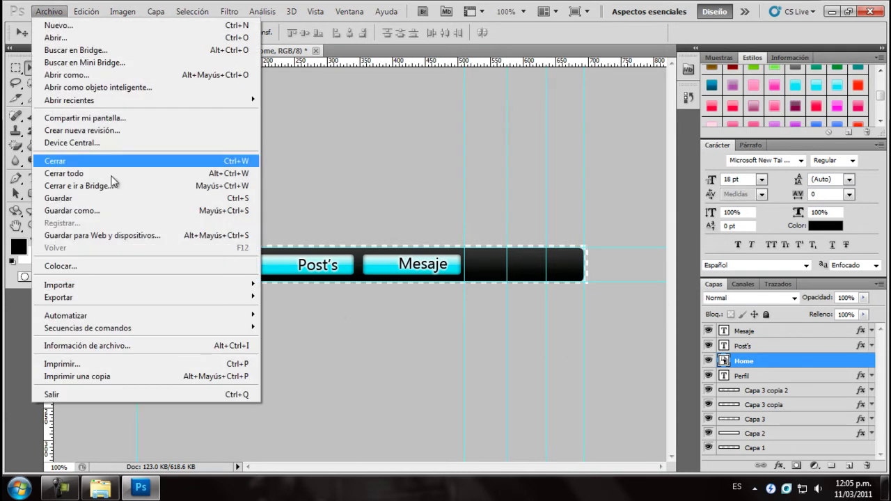
click(89, 265)
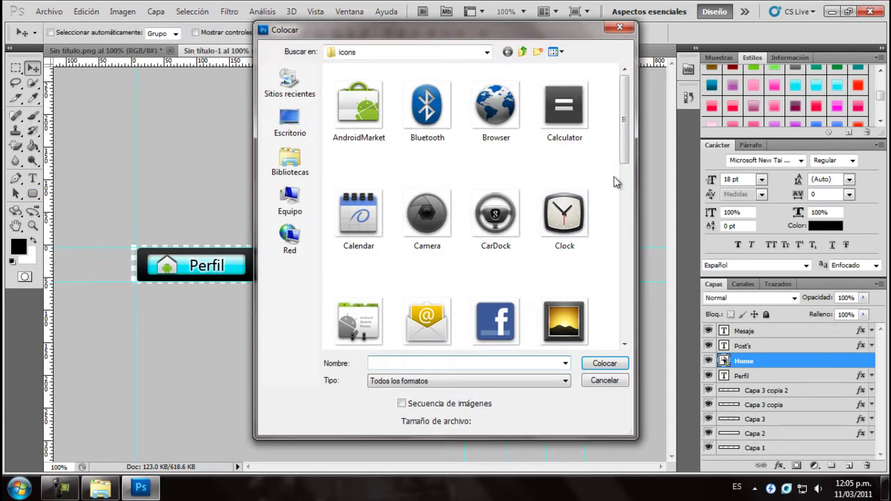
drag(624, 137, 625, 226)
click(579, 260)
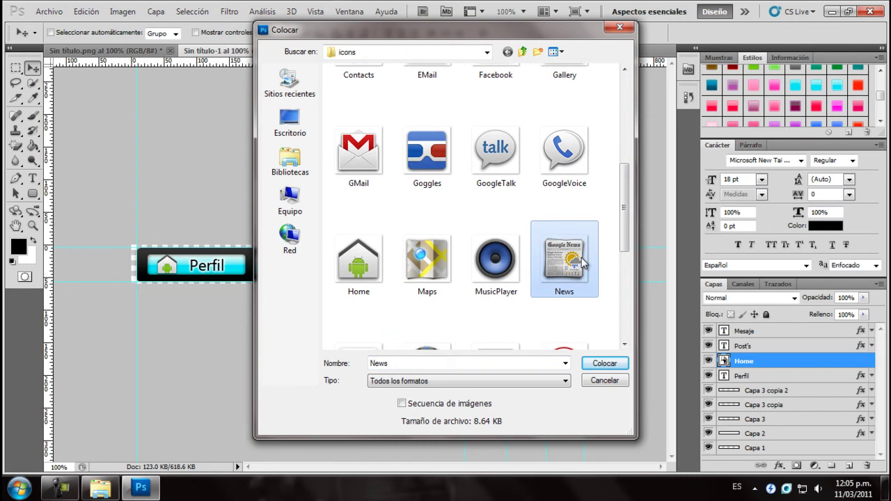
double_click(582, 263)
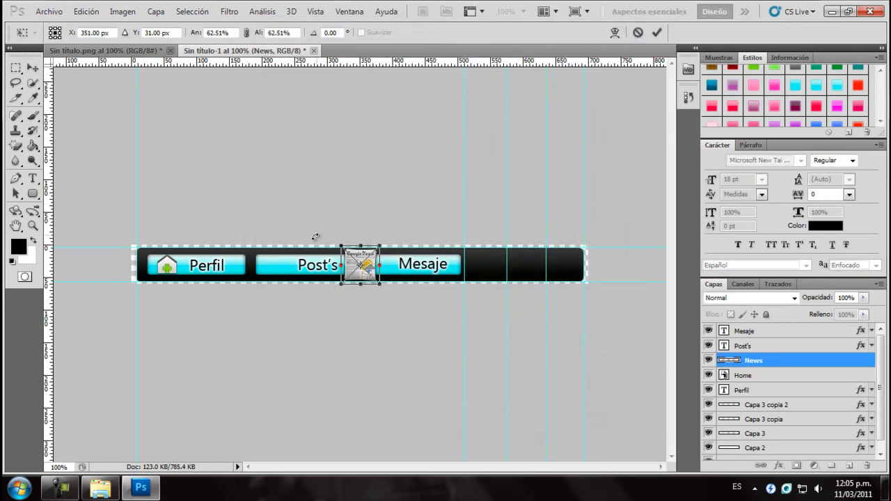
drag(339, 244, 347, 252)
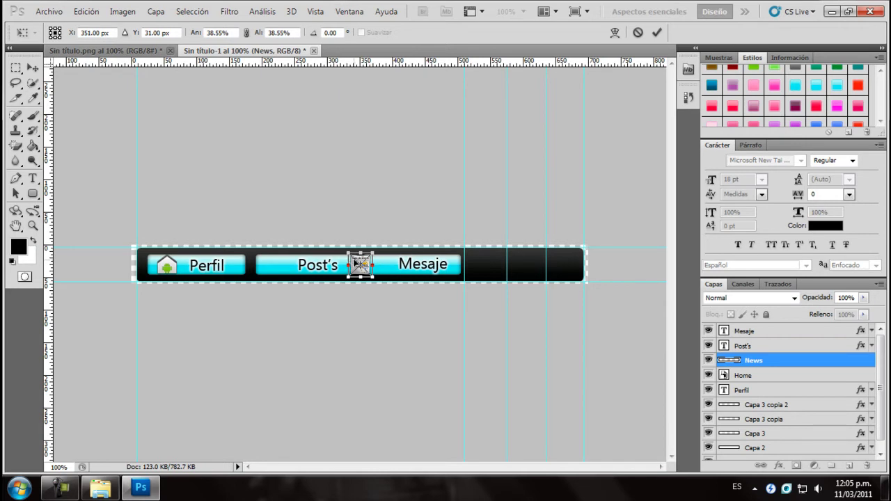
mouse_move(347, 253)
mouse_down()
mouse_move(274, 264)
mouse_move(269, 253)
mouse_up()
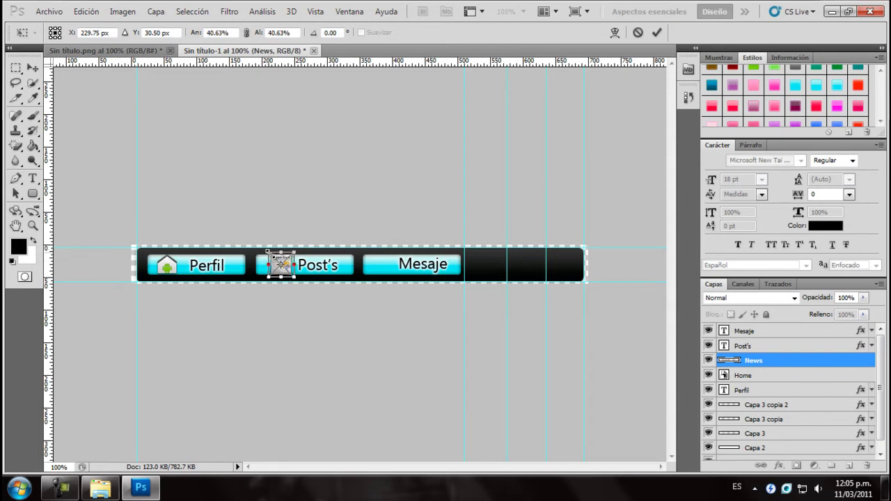
click(656, 33)
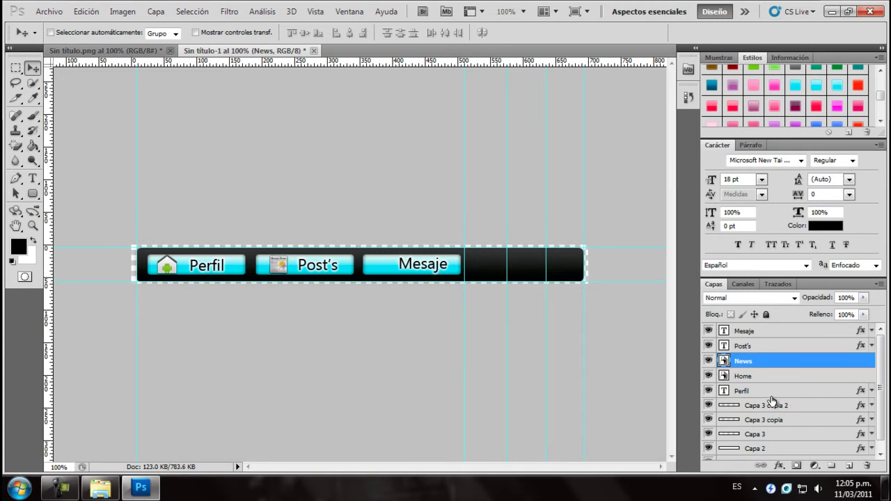
With the Mesaje layer selected, place the EMail icon from the icons folder.
click(764, 346)
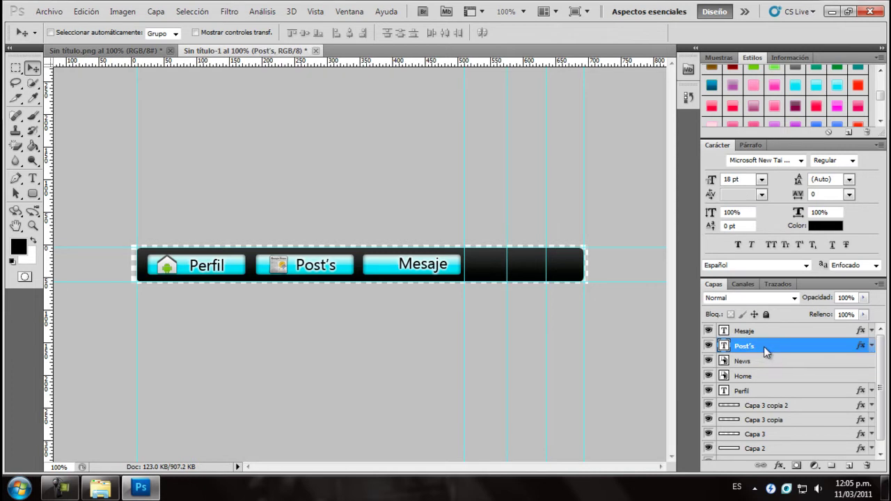
click(769, 331)
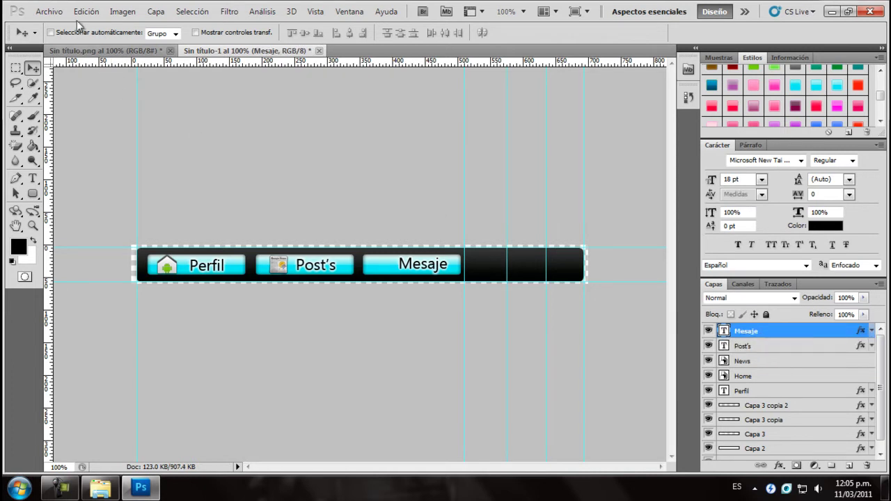
click(50, 12)
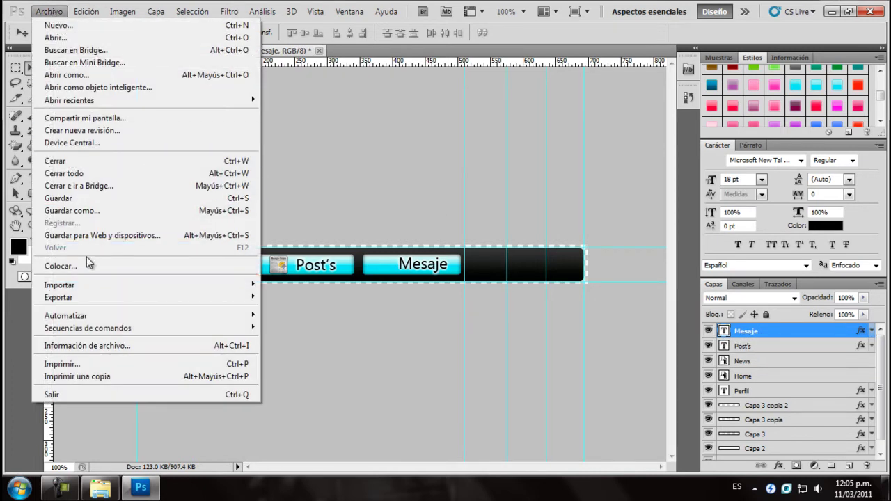
click(85, 264)
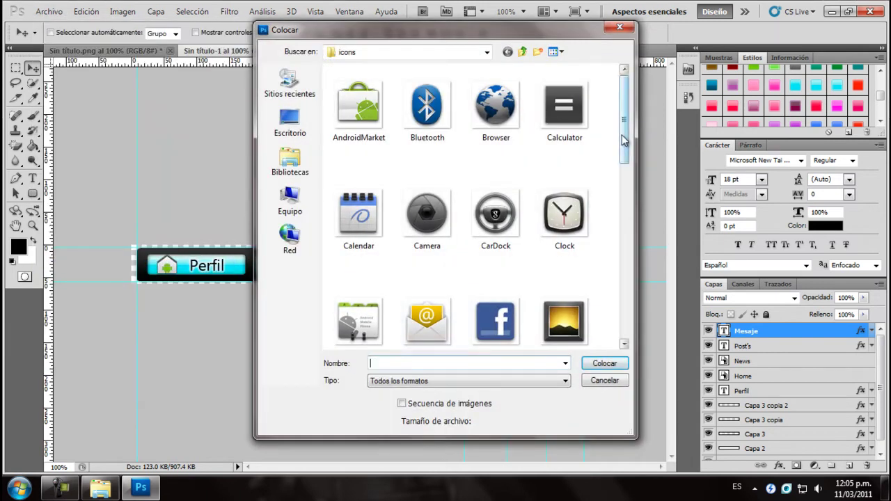
scroll(621, 165, down, 2)
mouse_move(623, 165)
mouse_down()
mouse_move(624, 313)
mouse_move(628, 159)
mouse_up()
click(492, 126)
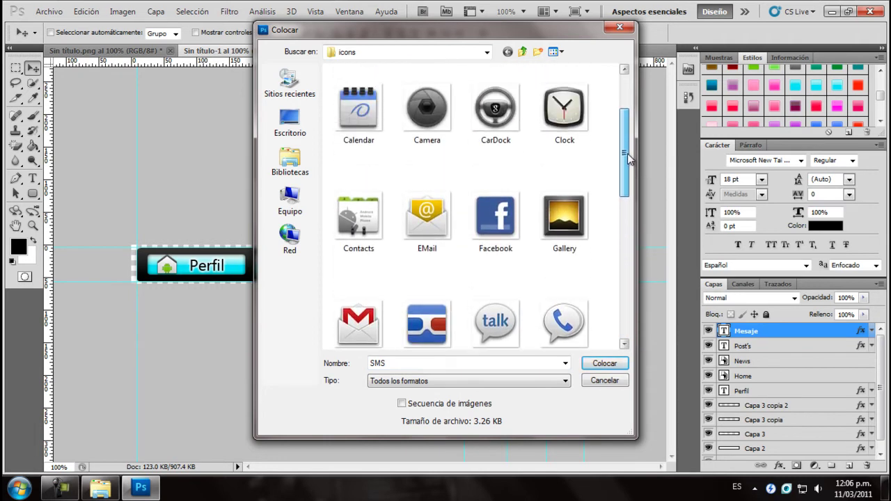
click(431, 224)
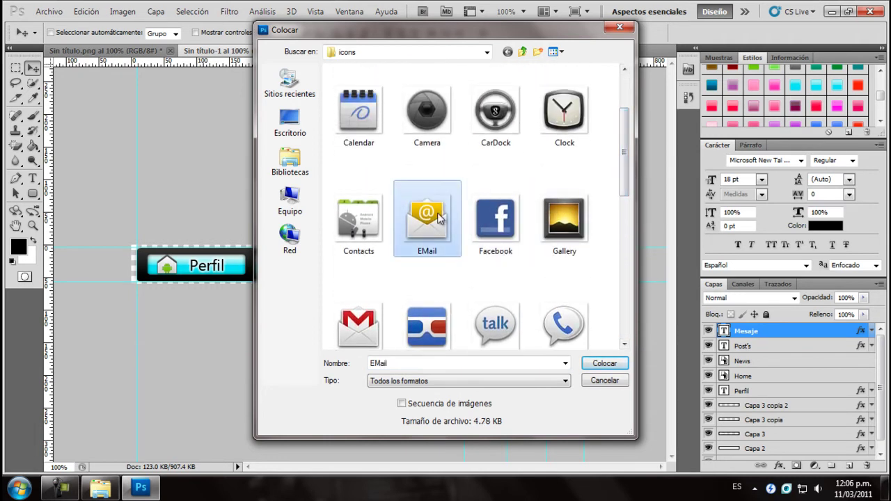
double_click(443, 219)
Scale the envelope icon to 34.38%, commit, and move it to Mesaje's left end.
drag(342, 247, 347, 253)
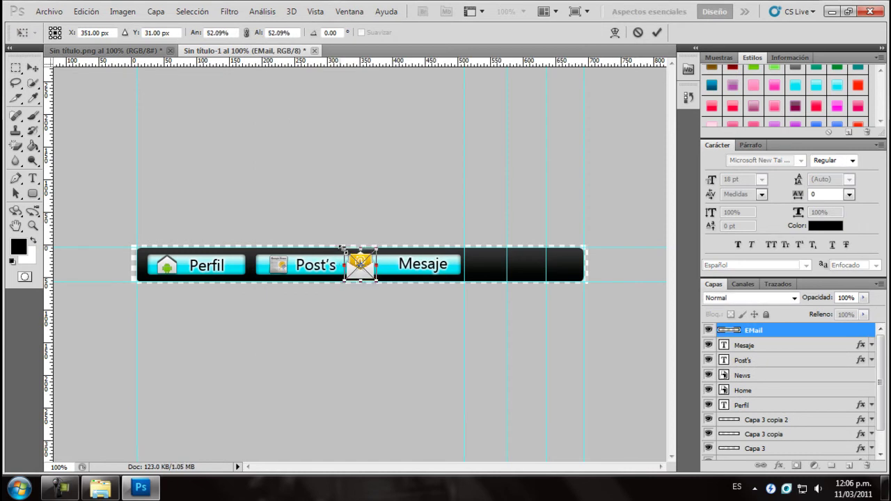
click(656, 32)
drag(372, 268, 389, 269)
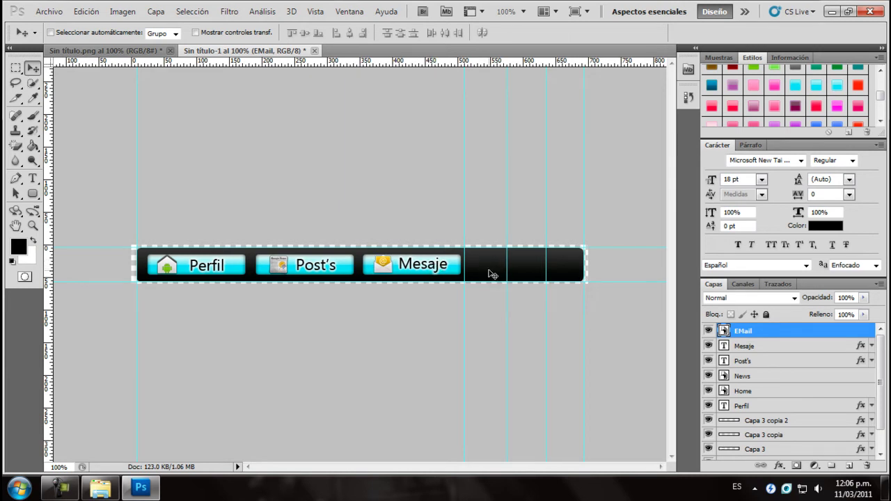
Place the Browser globe icon at about 40% on the bar's right end and commit.
click(53, 12)
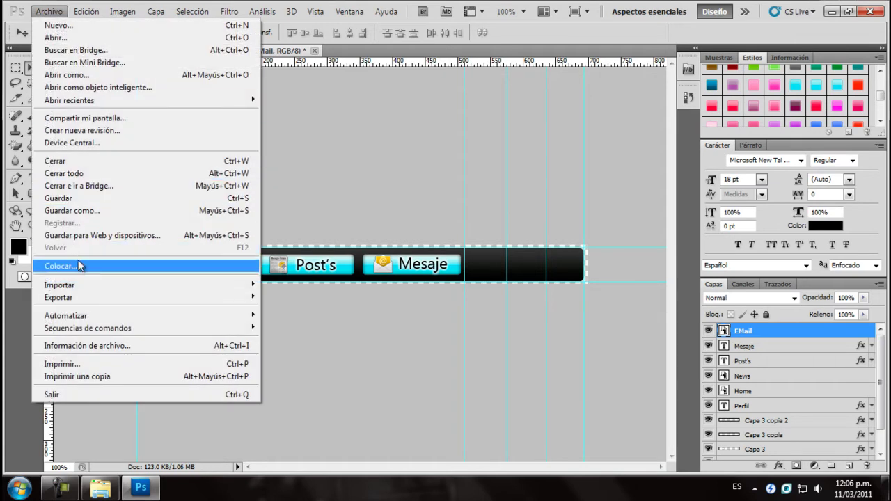
click(81, 266)
double_click(489, 127)
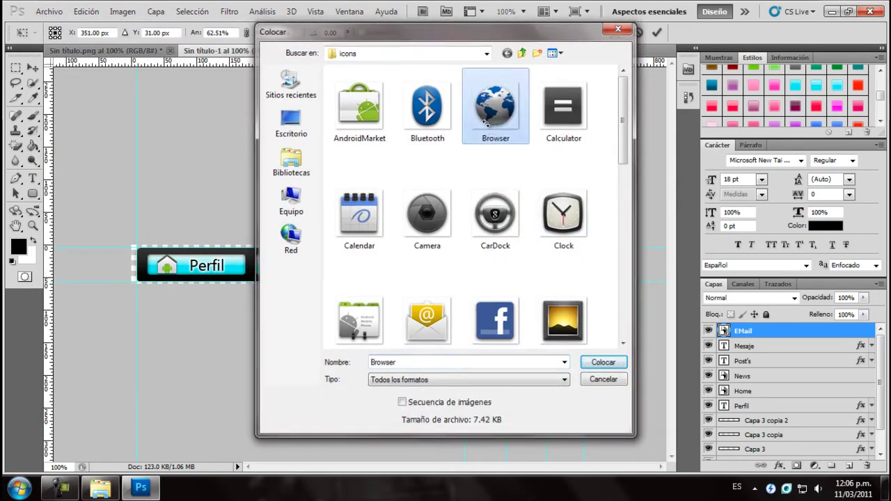
mouse_move(337, 241)
mouse_down()
mouse_move(342, 249)
mouse_move(550, 262)
mouse_move(551, 249)
mouse_up()
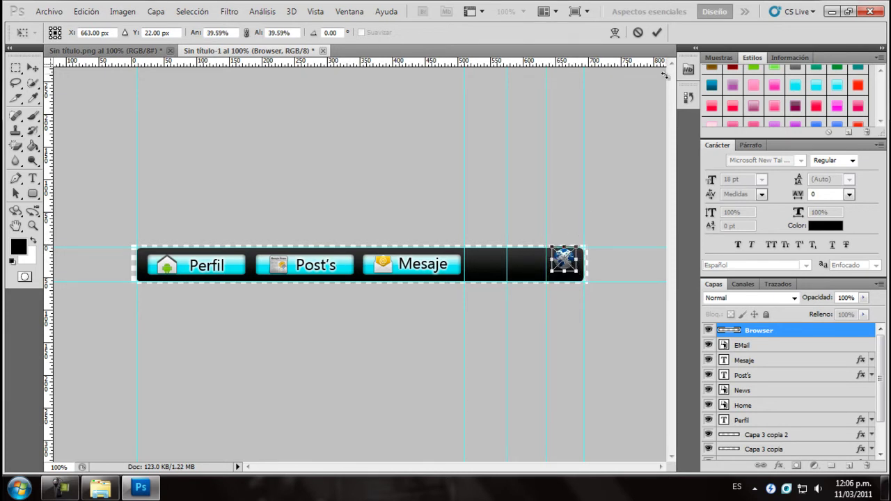
click(657, 33)
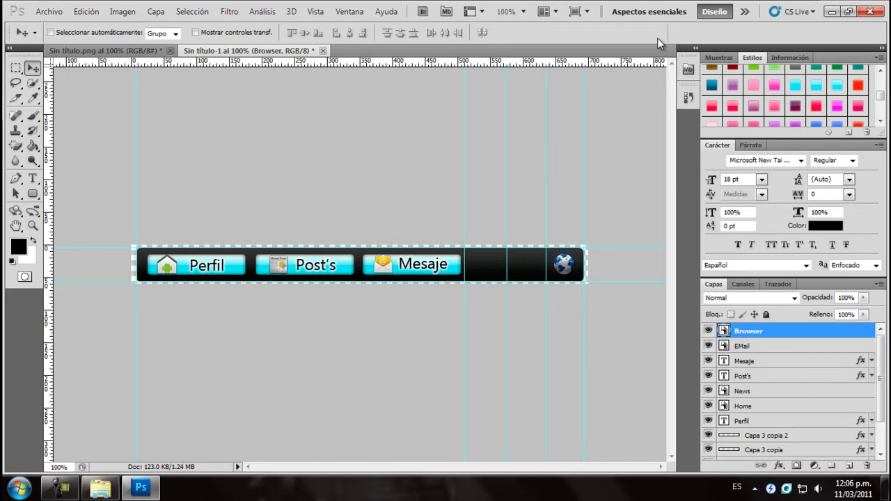
Place the Facebook icon at about 45% in the slot left of the globe.
click(48, 11)
click(87, 266)
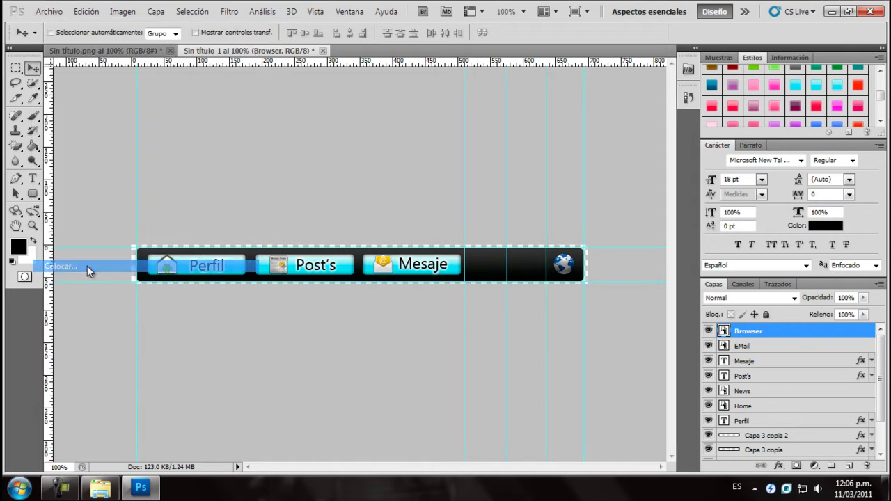
drag(625, 144, 627, 201)
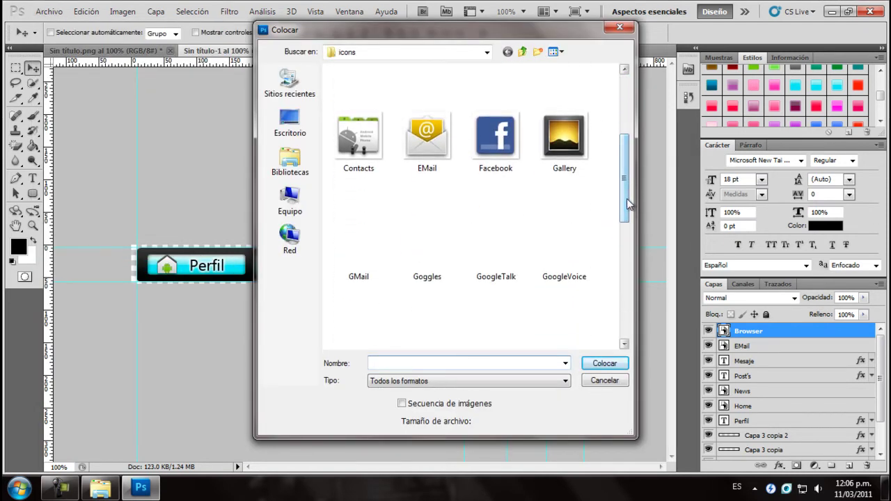
double_click(496, 143)
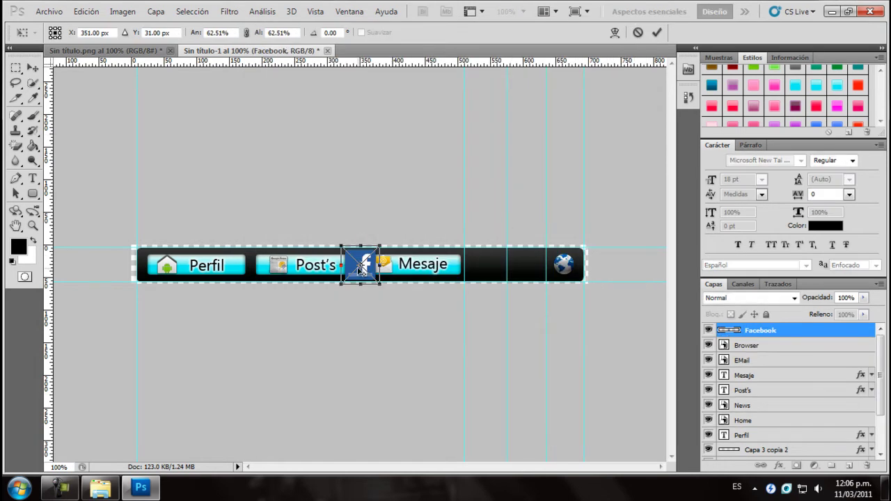
mouse_move(351, 265)
mouse_down()
mouse_move(513, 264)
mouse_move(513, 251)
mouse_up()
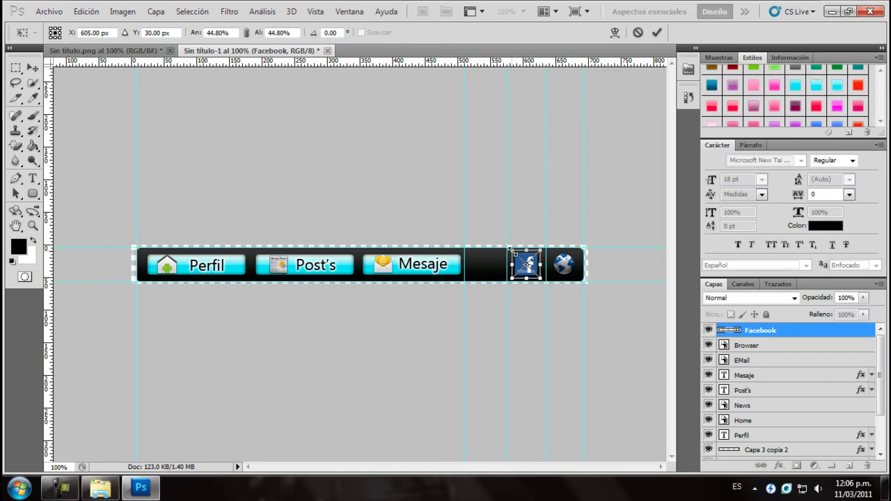
click(657, 33)
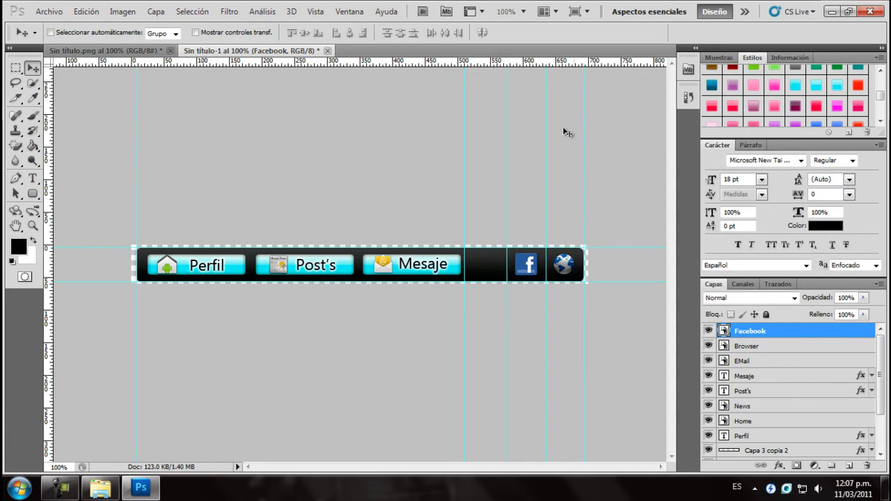
Place the Twitter icon at about 54% just left of the Facebook icon.
click(47, 12)
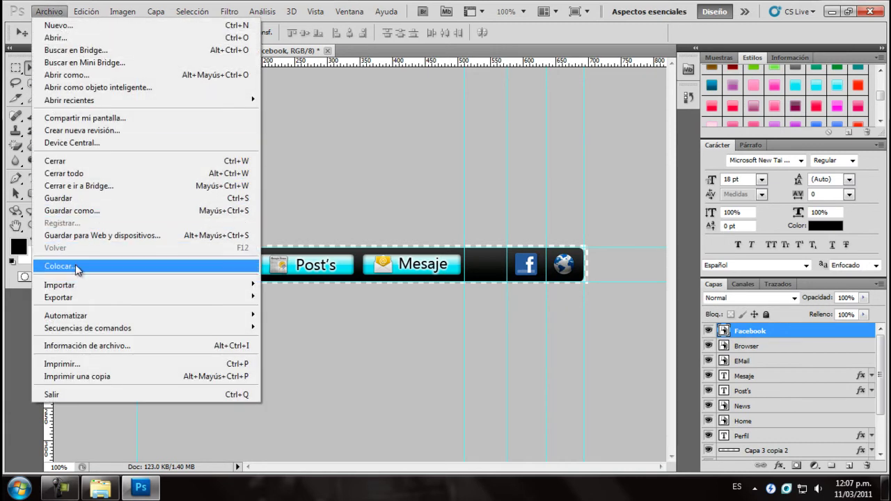
click(66, 266)
drag(620, 149, 632, 341)
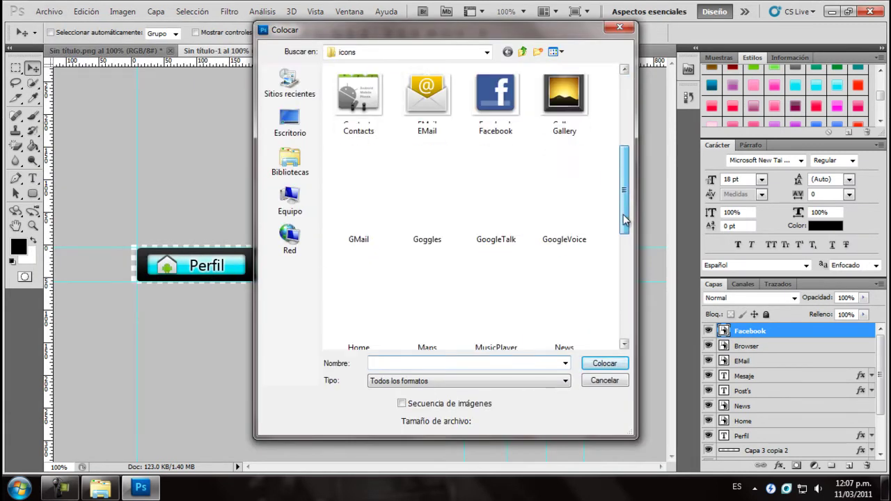
double_click(359, 212)
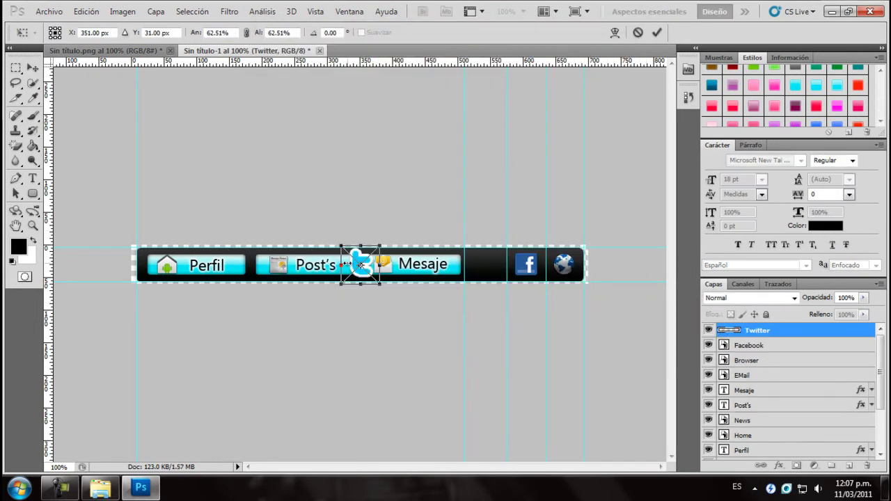
mouse_move(353, 264)
mouse_down()
mouse_move(475, 260)
mouse_move(463, 244)
mouse_up()
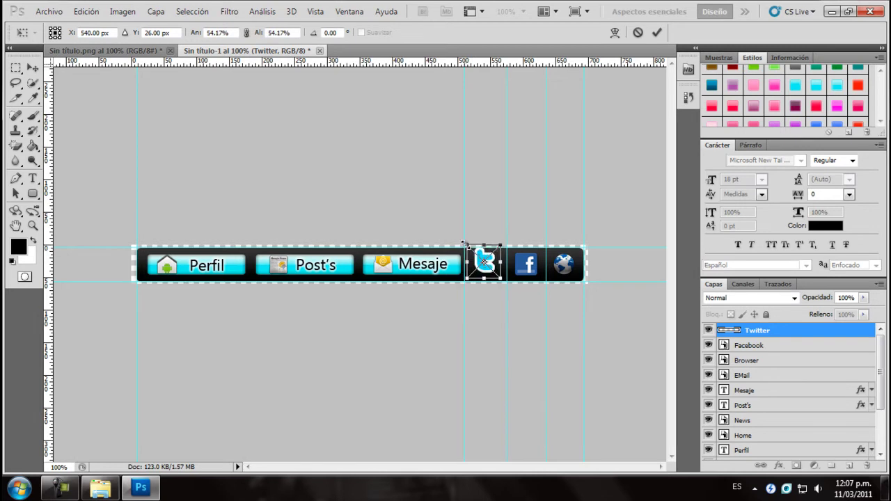
click(657, 32)
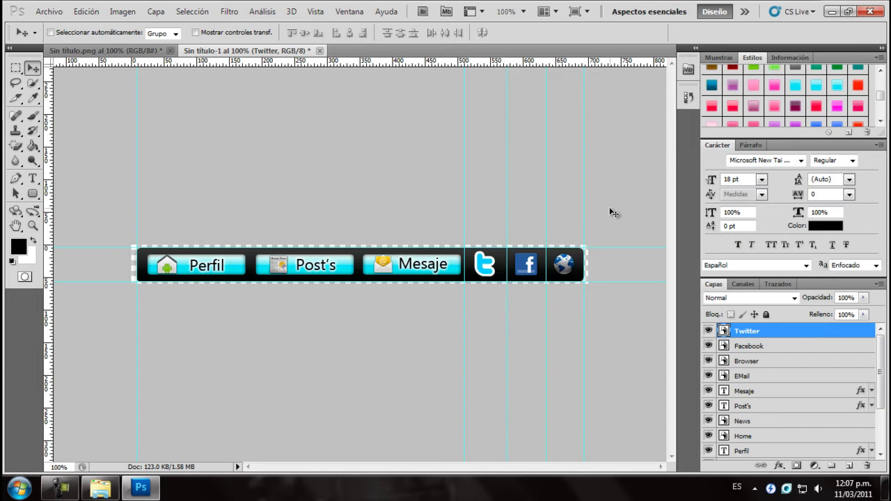
Create a new layer group named barrra.
scroll(757, 348, down, 5)
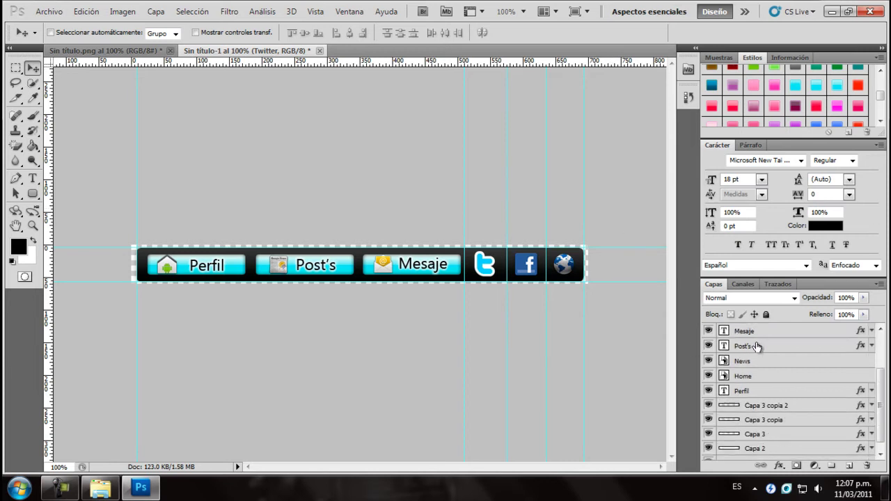
scroll(795, 366, up, 5)
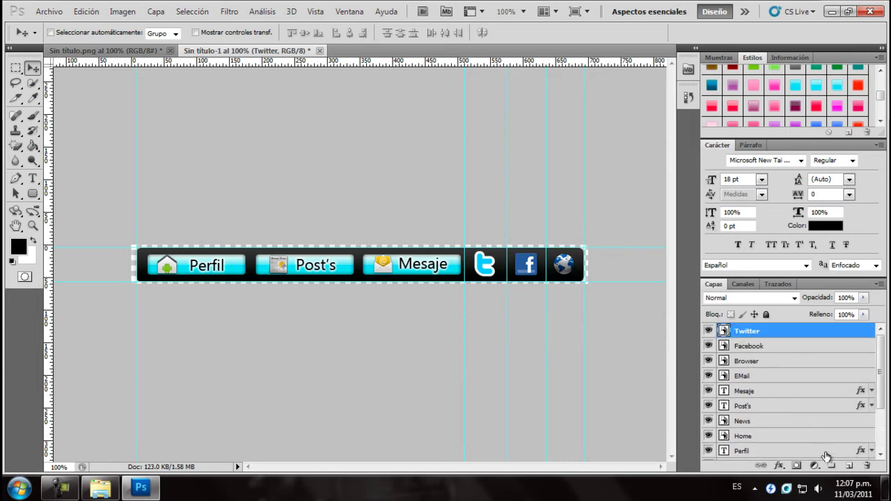
click(831, 464)
double_click(762, 331)
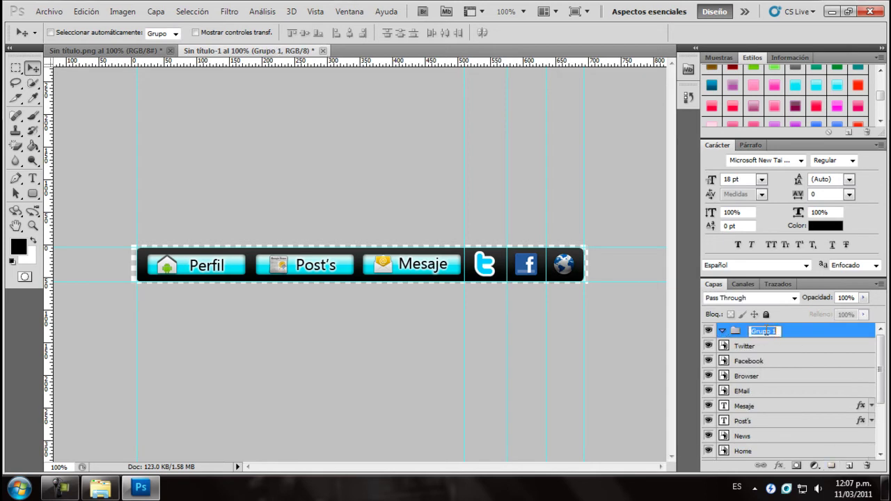
key(BackSpace)
click(791, 350)
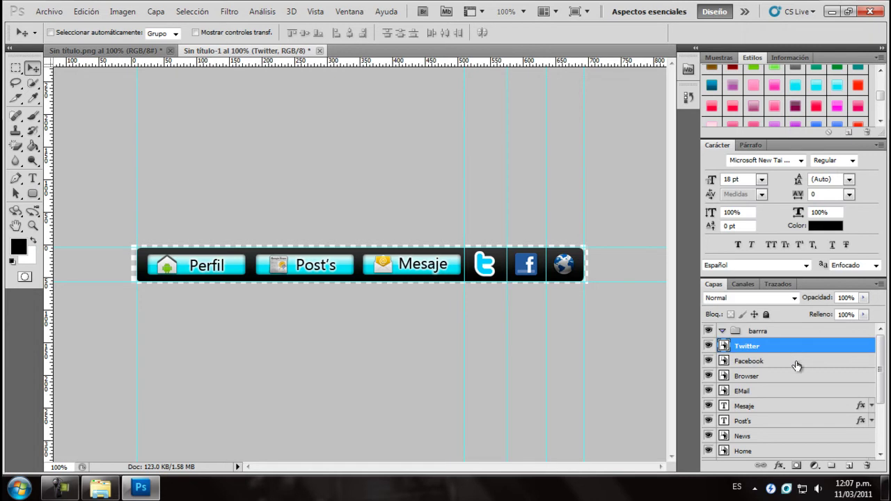
Select all button, icon and Capa 3 layers and drag them into the barrra group.
shift+click(798, 377)
shift+click(802, 406)
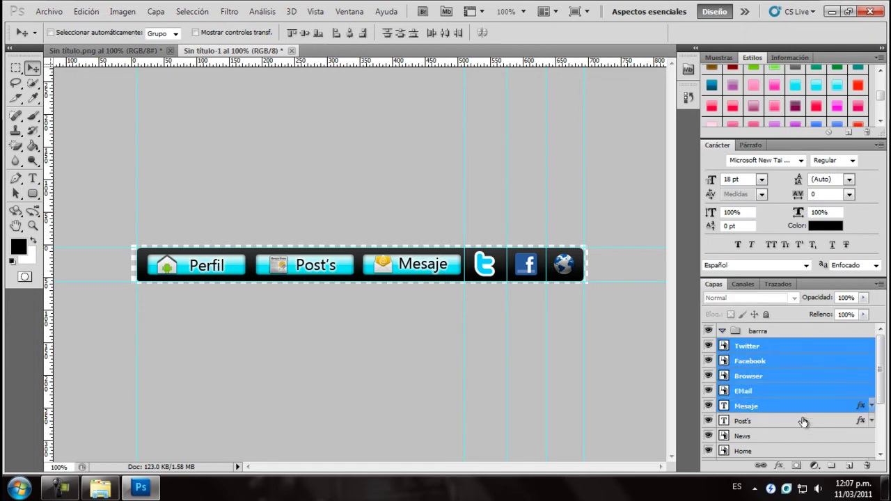
ctrl+click(807, 421)
shift+click(835, 426)
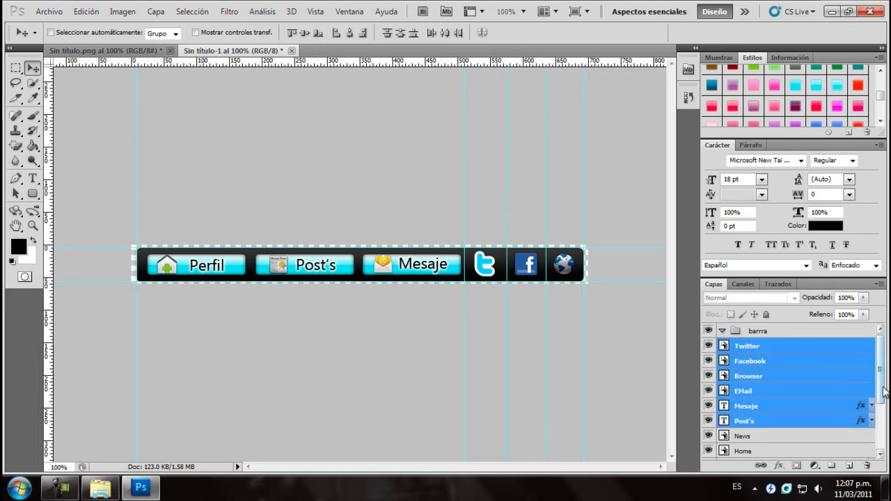
scroll(882, 397, down, 3)
shift+click(829, 396)
shift+click(819, 410)
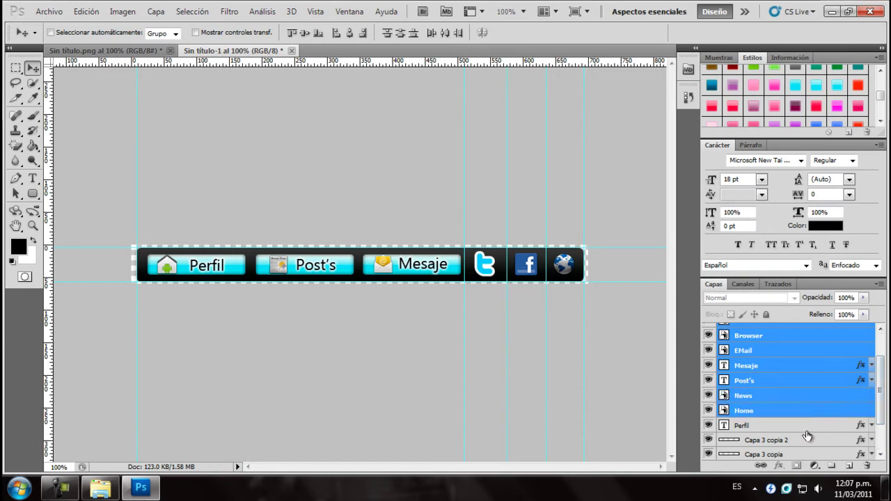
shift+click(811, 425)
scroll(814, 417, down, 3)
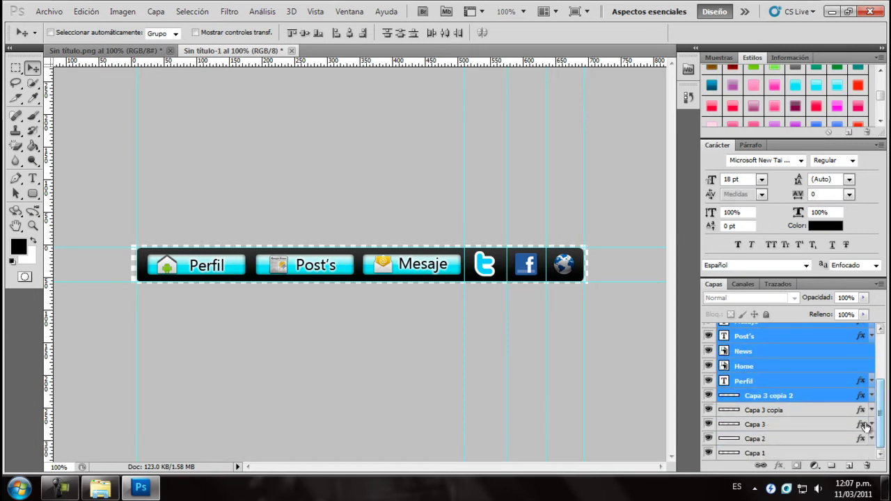
shift+click(828, 413)
shift+click(827, 426)
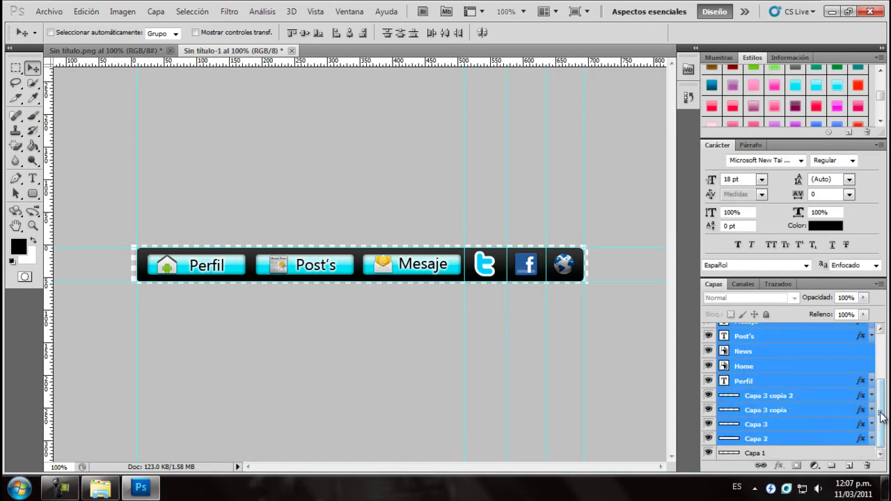
drag(879, 421, 878, 376)
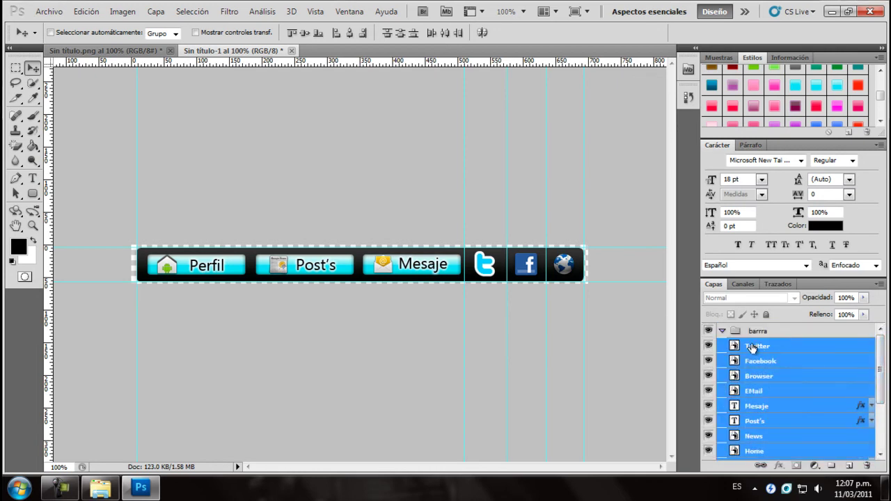
Merge the collapsed barrra group into a single layer with Ctrl+E.
click(721, 331)
click(739, 332)
key(ctrl+e)
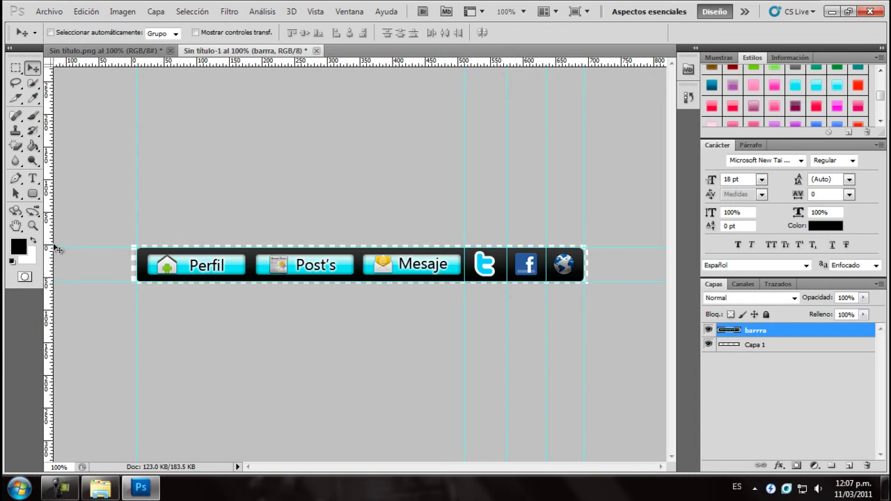
Add vertical guides on the Perfil/Post's and Post's/Mesaje borders.
drag(53, 245, 250, 265)
drag(56, 234, 359, 264)
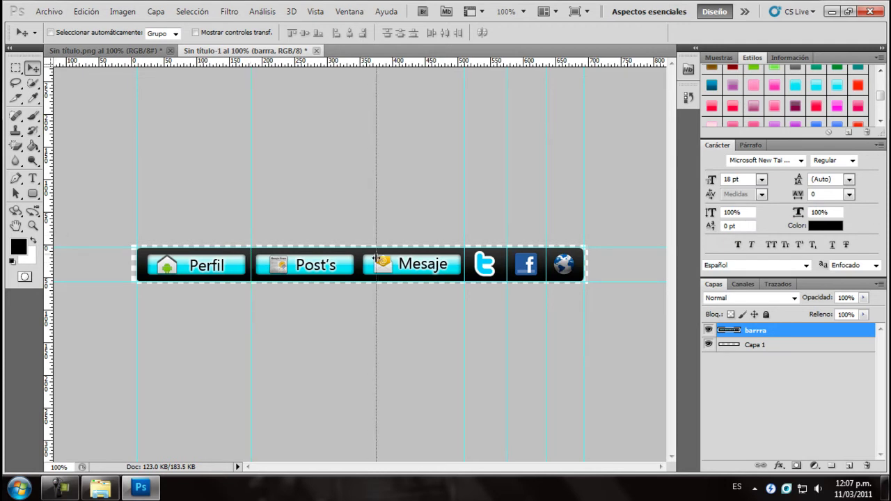
drag(361, 264, 358, 264)
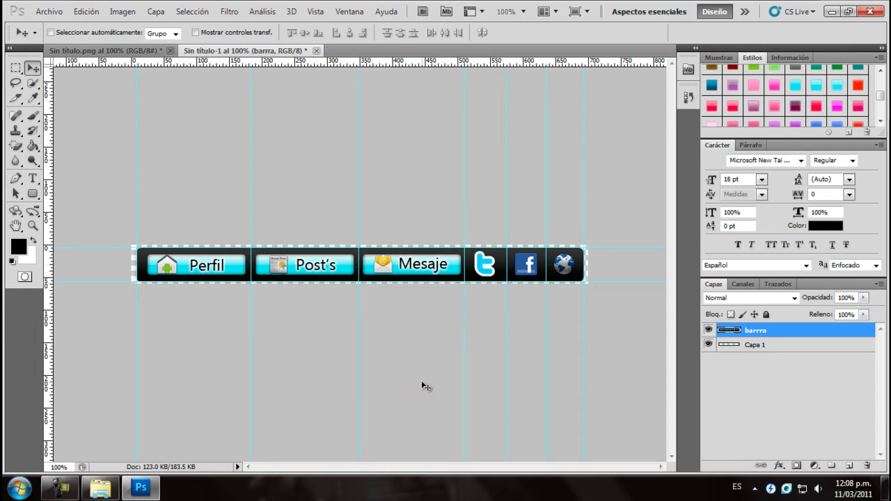
Remove the horizontal guides above and below the bar and the outer vertical guides.
drag(212, 248, 202, 59)
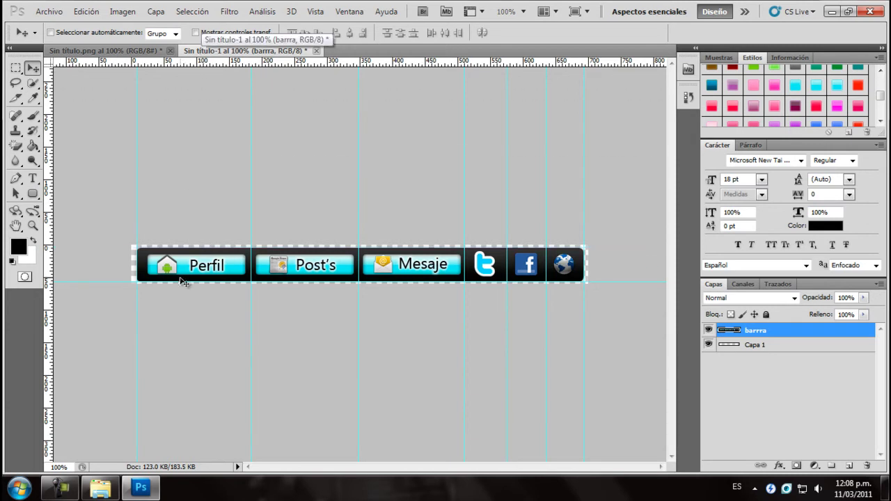
drag(180, 282, 178, 61)
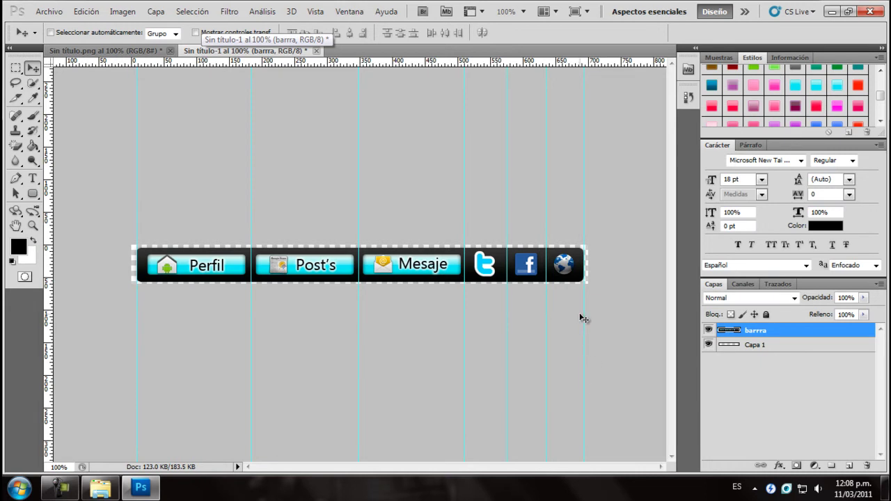
drag(584, 313, 55, 307)
drag(137, 315, 43, 312)
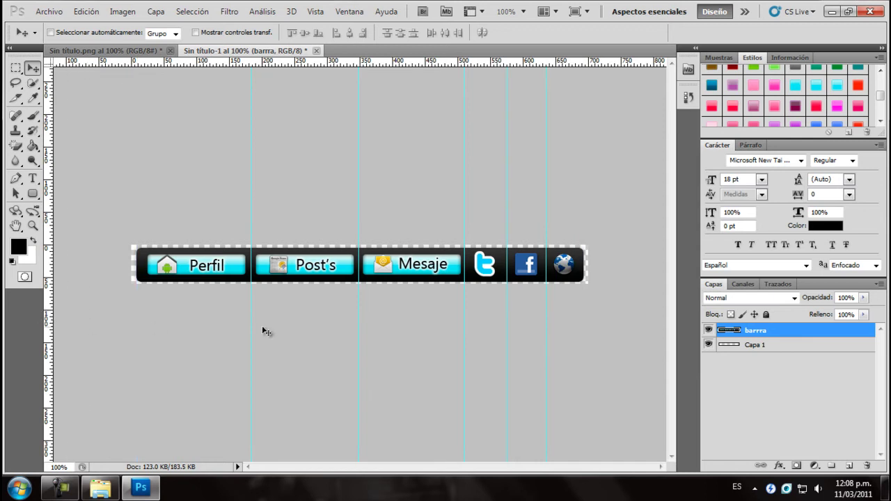
Draw six slices over Perfil, Post's, Mesaje, Twitter, Facebook and the globe.
click(16, 99)
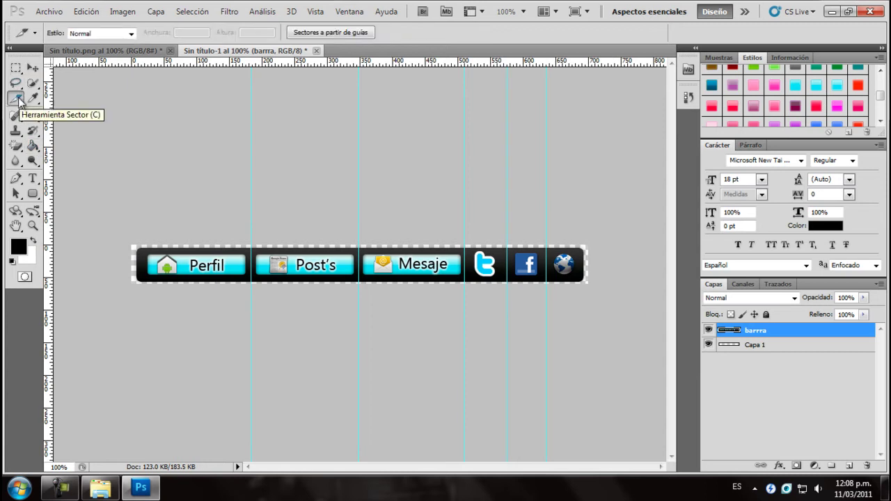
key(v)
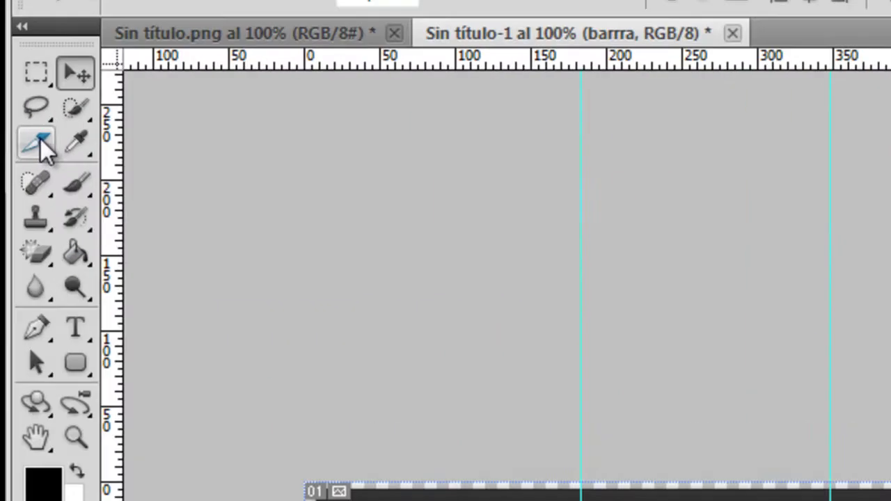
click(41, 143)
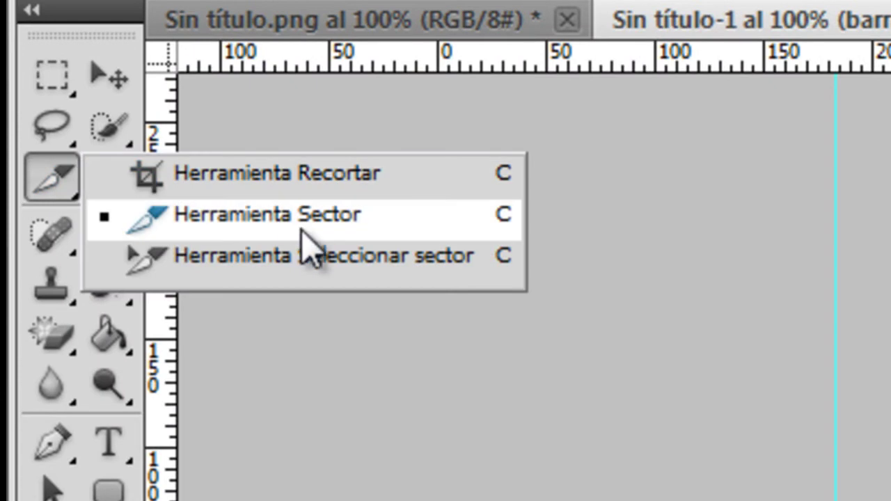
click(303, 229)
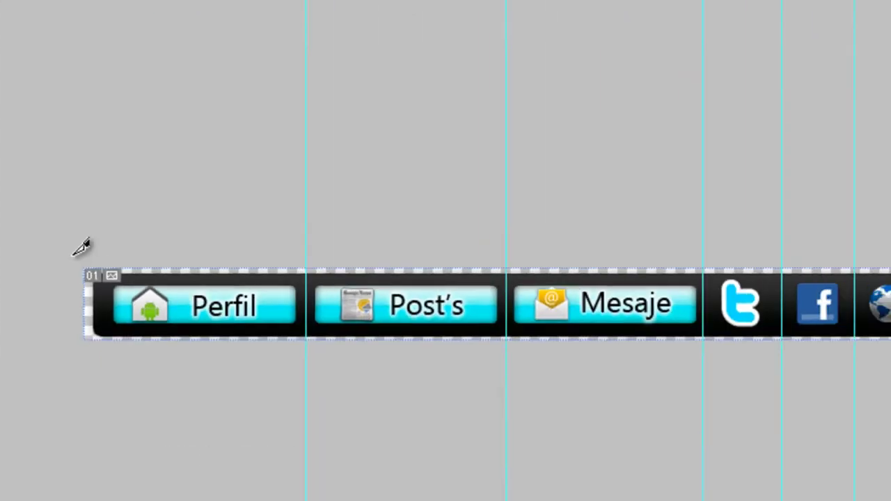
mouse_move(52, 231)
mouse_down()
mouse_move(167, 304)
mouse_move(275, 313)
mouse_up()
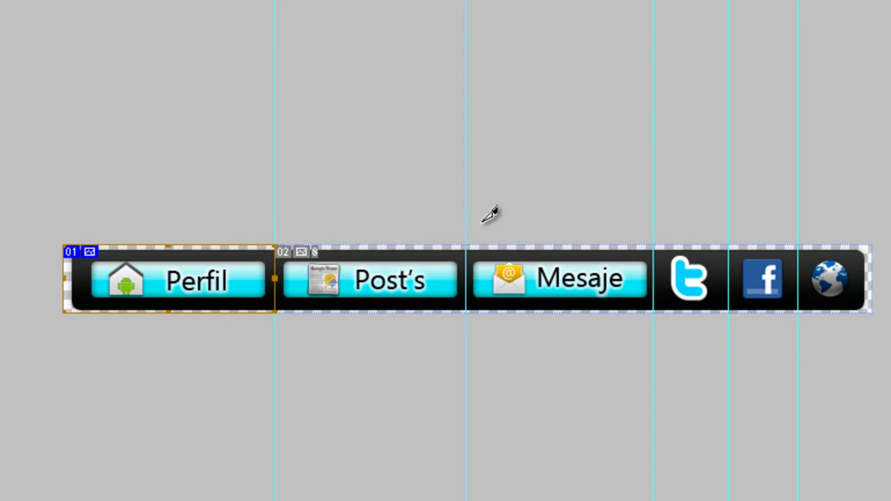
drag(465, 226, 285, 332)
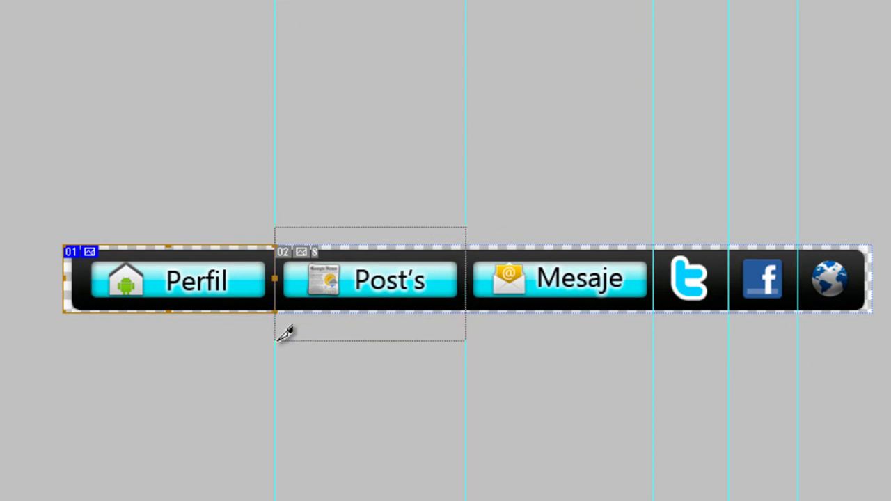
mouse_move(653, 243)
mouse_down()
mouse_move(641, 280)
mouse_move(463, 309)
mouse_up()
mouse_move(729, 233)
mouse_down()
mouse_move(667, 318)
mouse_move(653, 313)
mouse_up()
drag(798, 229, 728, 314)
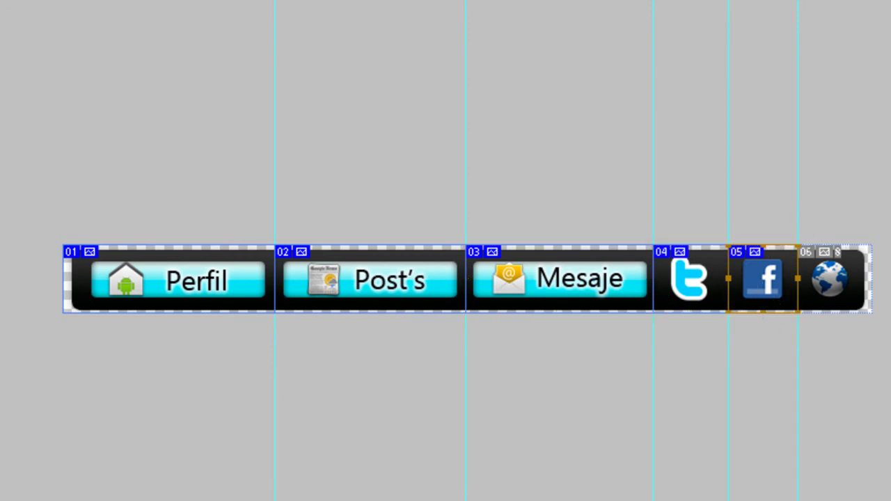
mouse_move(873, 243)
mouse_down()
mouse_move(806, 317)
mouse_move(798, 313)
mouse_up()
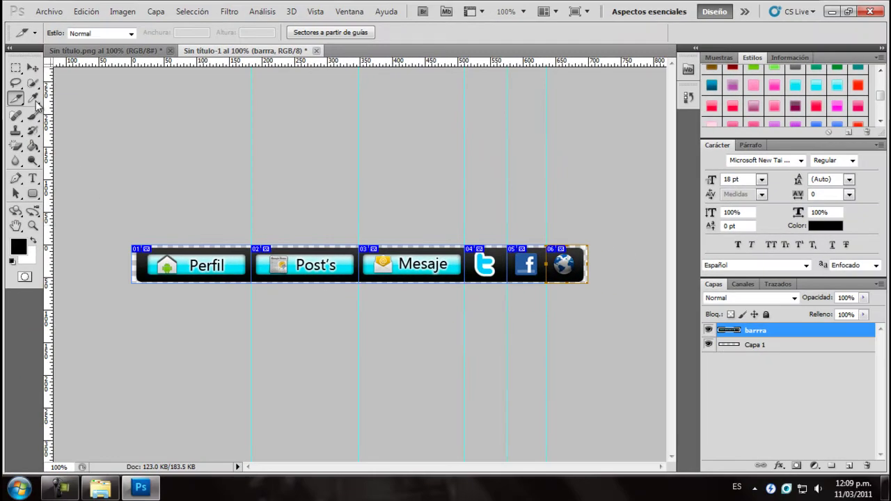
Merge the bar into Capa 1 and set Save for Web's format to PNG-24.
click(33, 70)
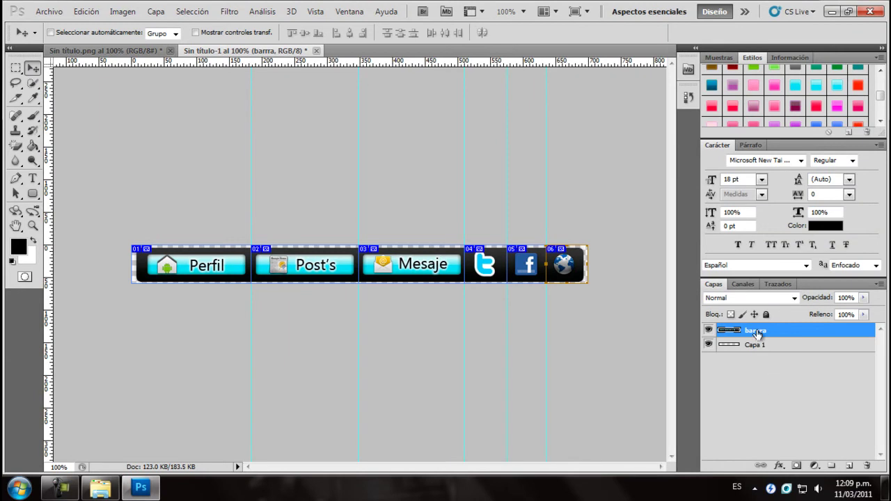
key(ctrl+e)
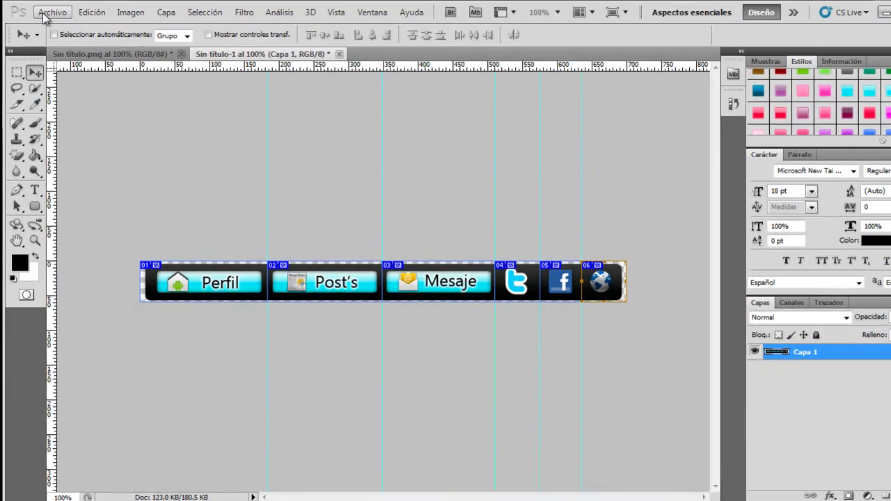
click(49, 12)
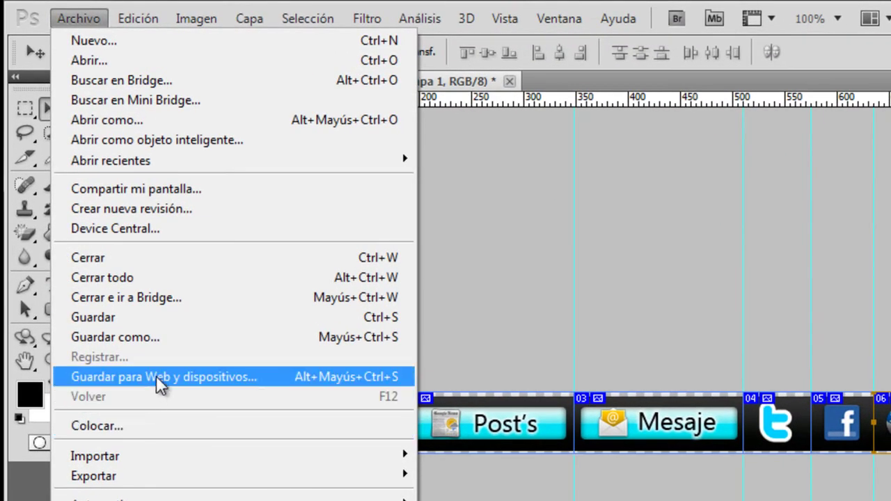
click(152, 376)
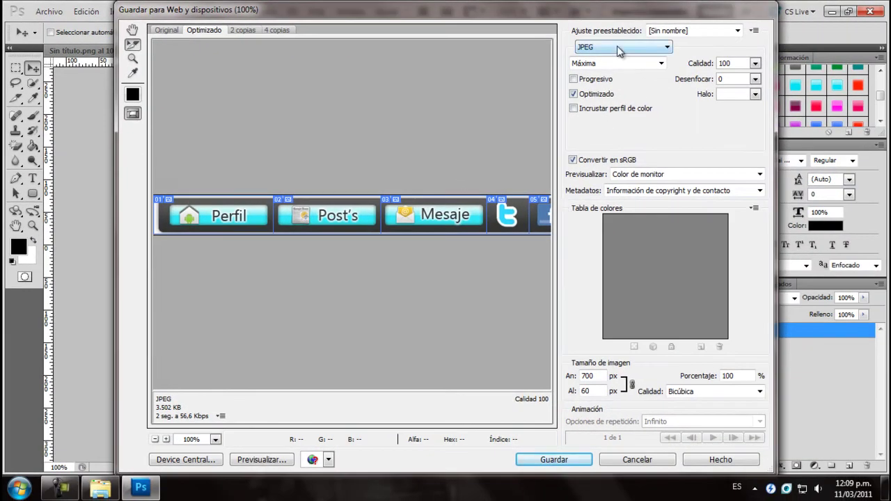
click(620, 49)
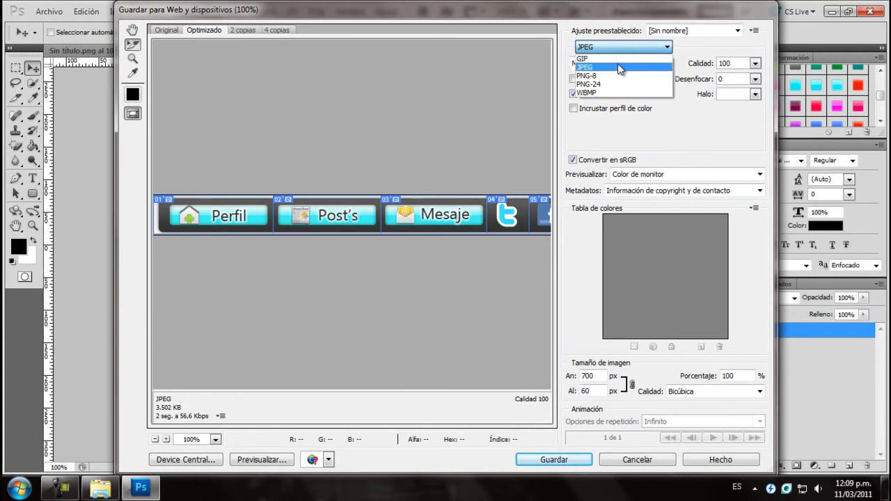
click(618, 84)
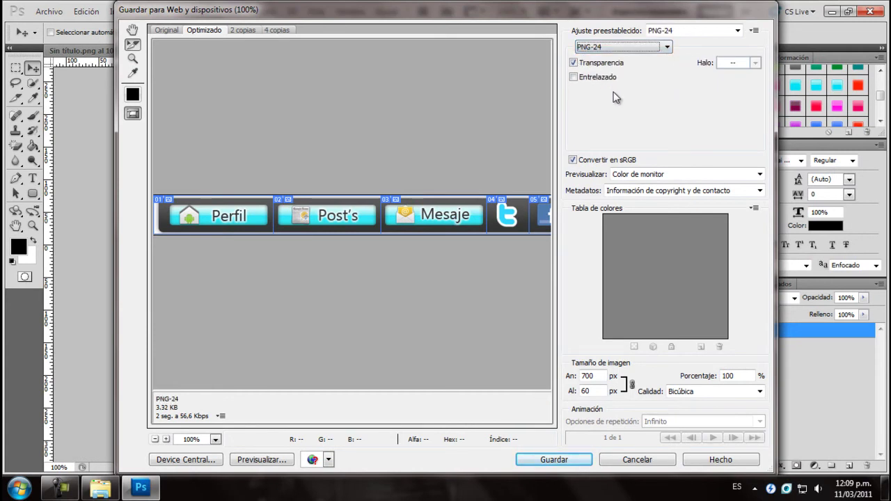
click(619, 47)
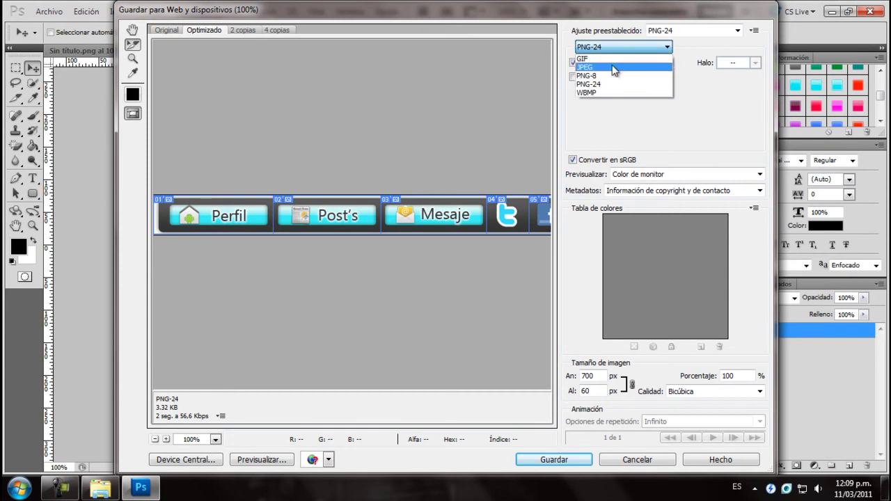
click(607, 75)
click(609, 52)
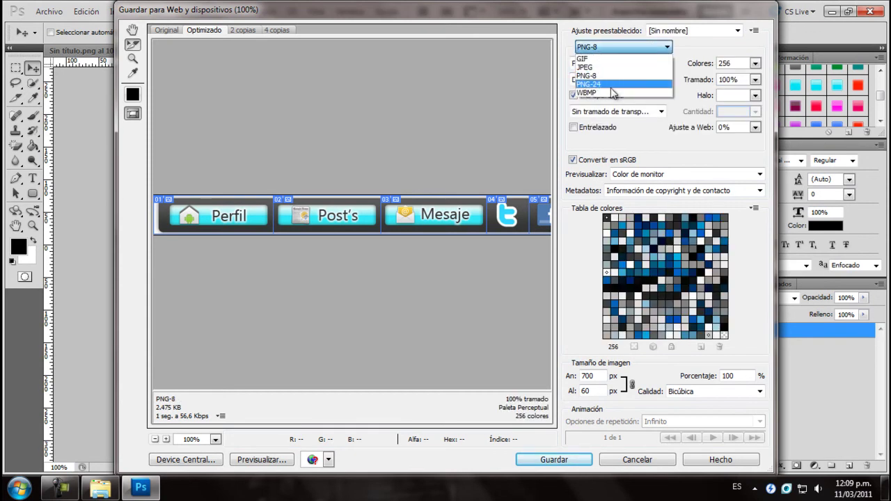
click(611, 88)
click(608, 47)
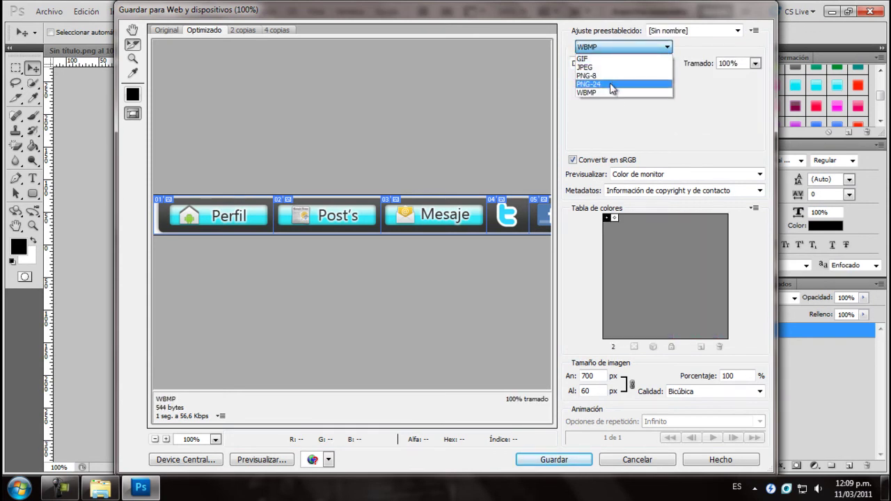
click(610, 82)
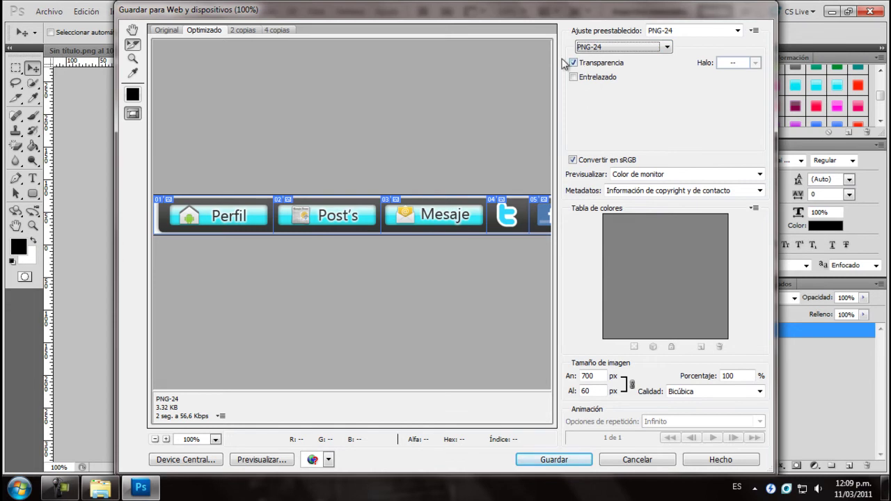
Save all user slices to the Escritorio (Desktop), accepting the file name warning.
click(553, 460)
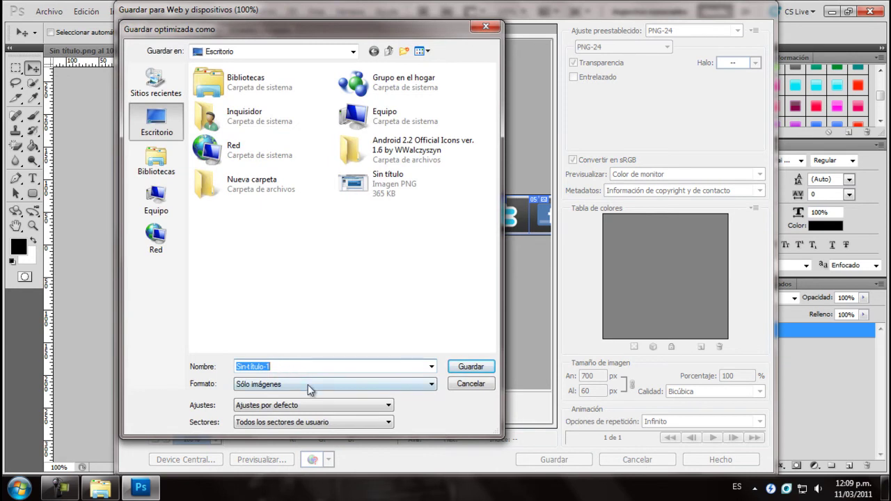
click(314, 421)
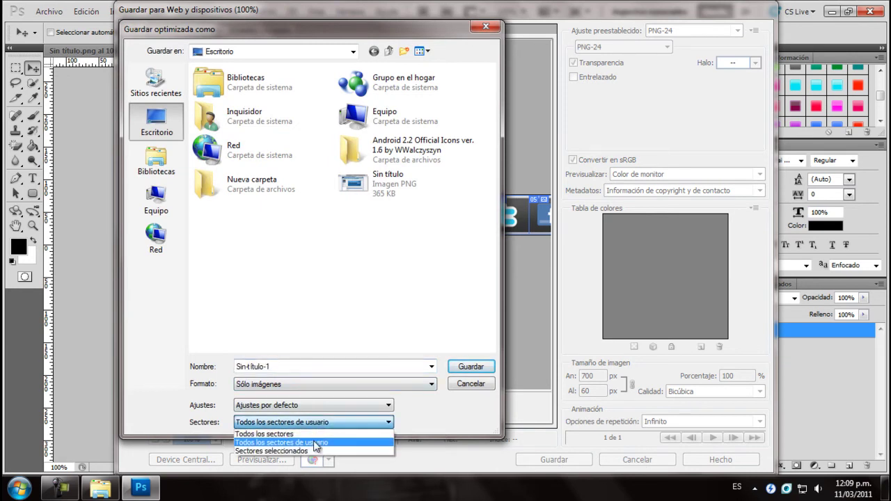
click(317, 442)
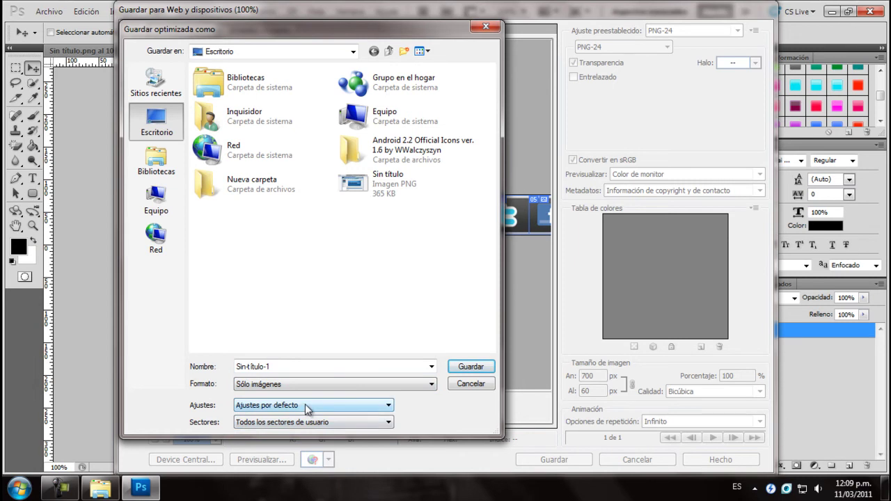
click(463, 366)
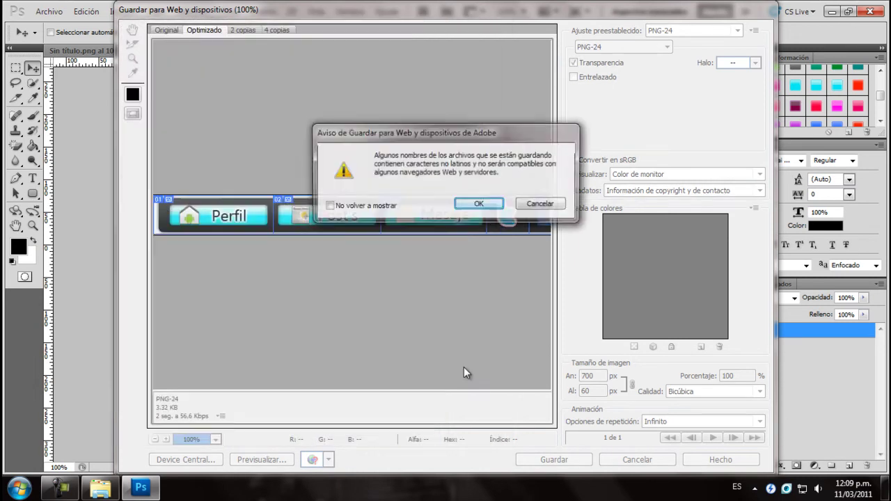
click(479, 206)
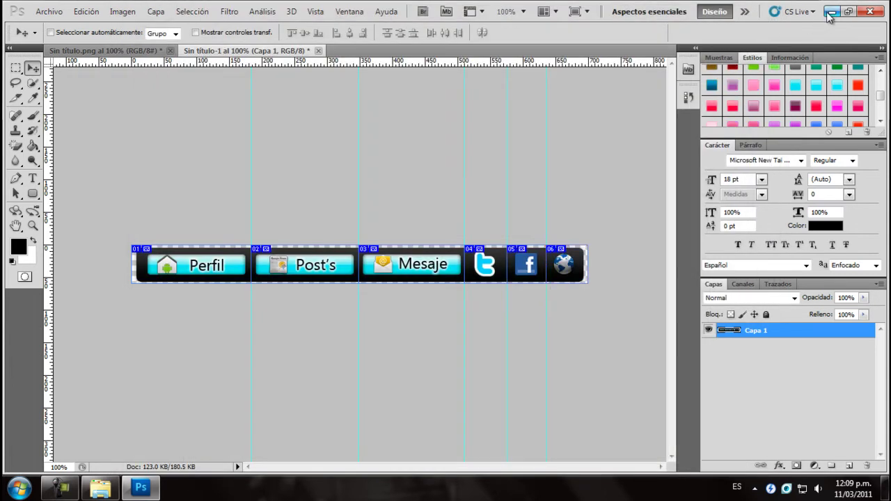
click(830, 11)
Open the imágenes folder and preview the Perfil button image Sin-titulo-1_01.
click(572, 113)
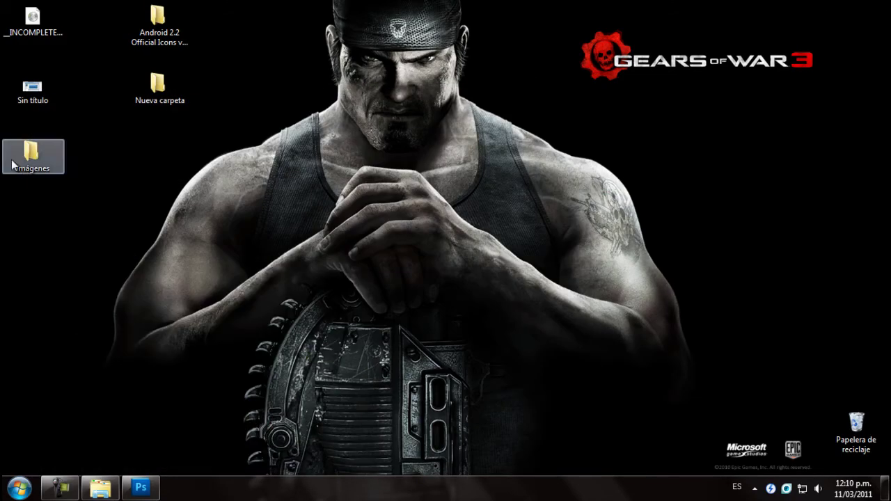
double_click(12, 164)
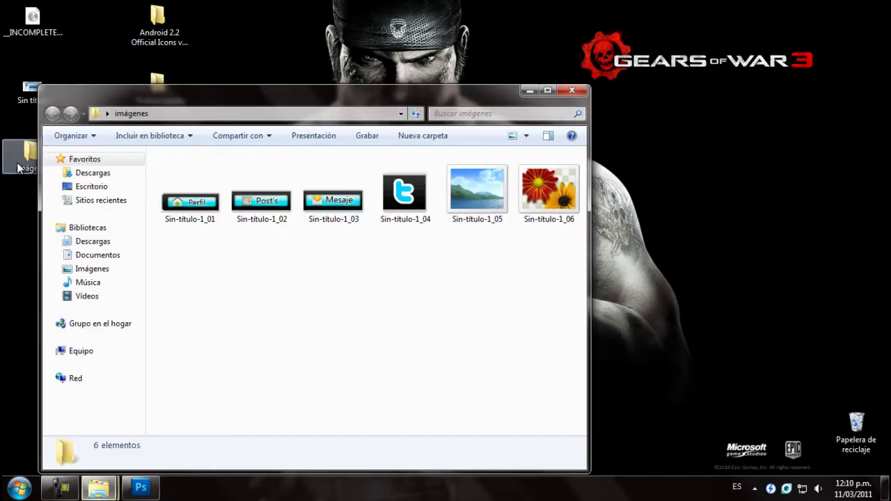
double_click(191, 202)
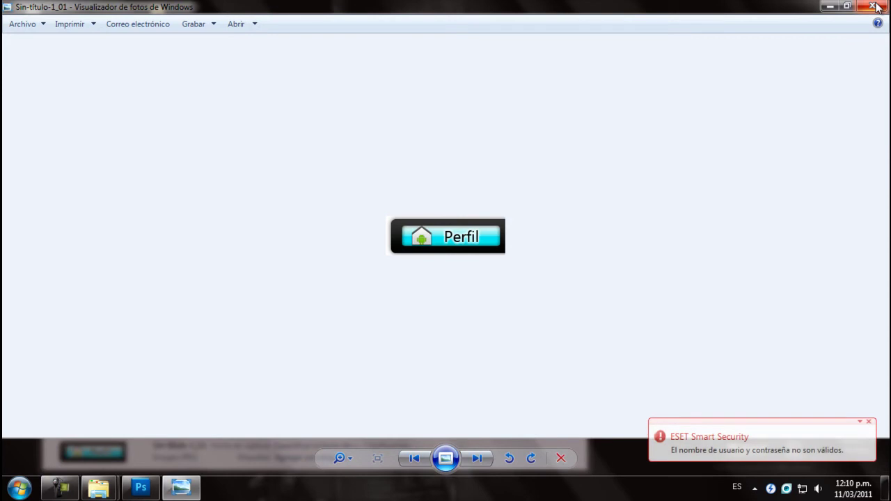
click(868, 422)
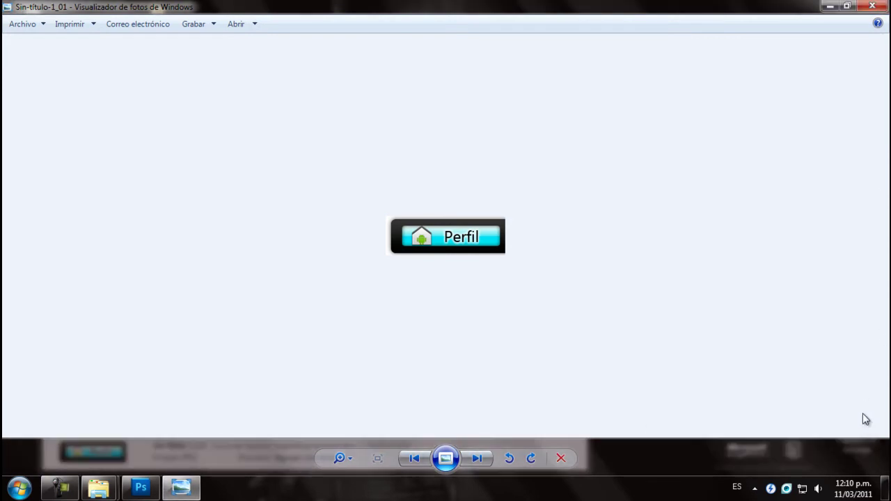
click(872, 6)
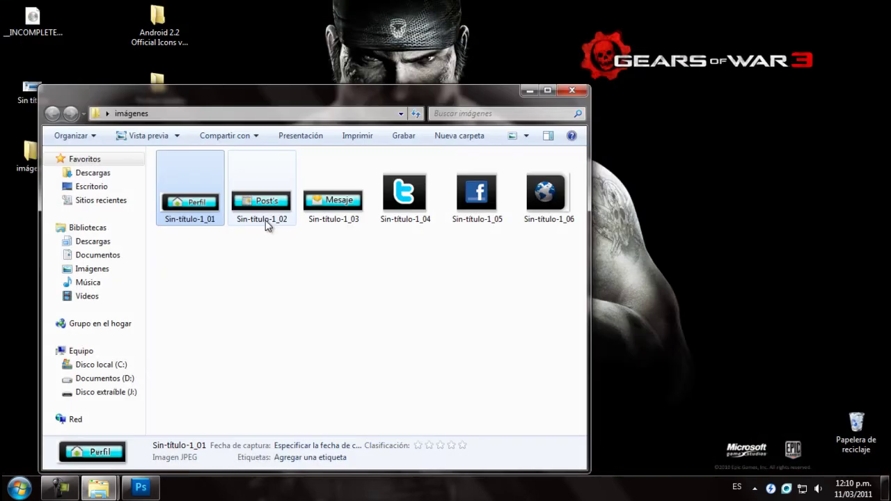
Preview the Post's image Sin-titulo-1_02 from the desktop, return it to imágenes, and select Sin-titulo-1_06.
click(266, 217)
drag(265, 218, 707, 167)
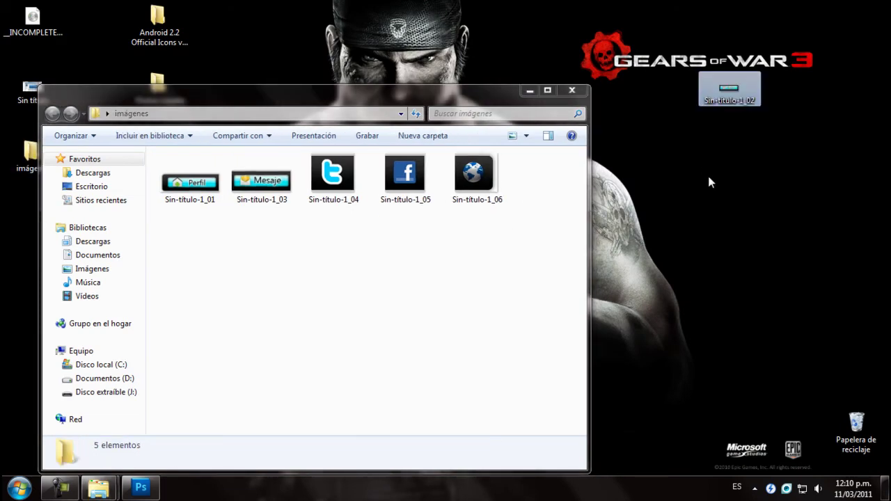
double_click(729, 91)
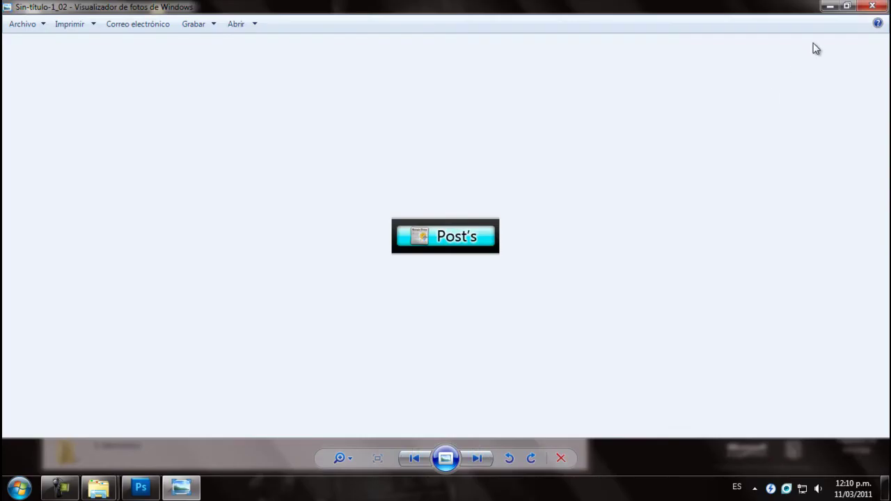
click(869, 4)
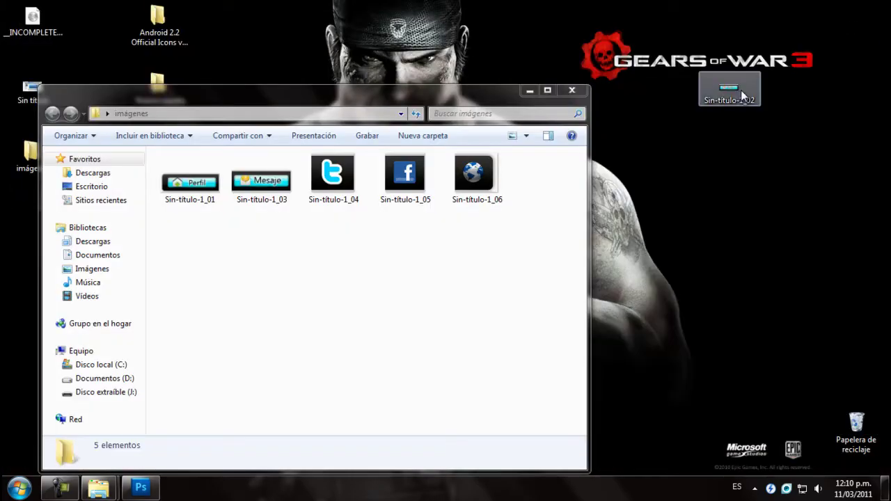
drag(742, 95, 354, 271)
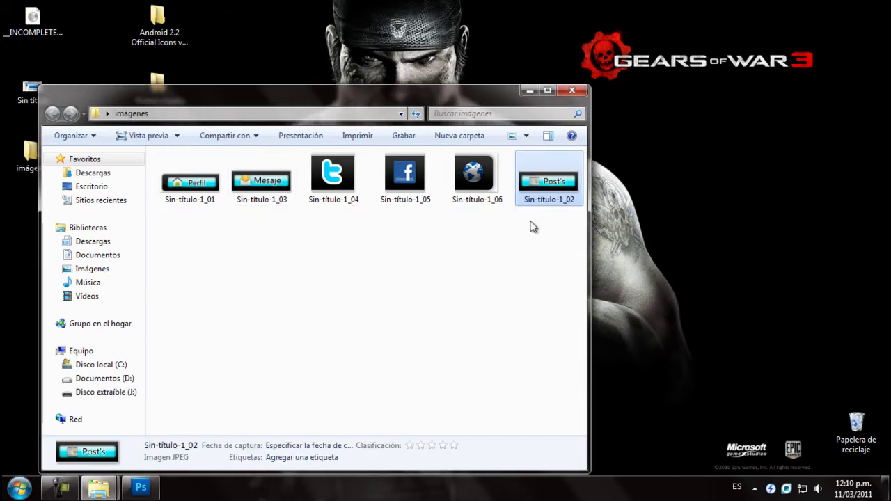
click(472, 195)
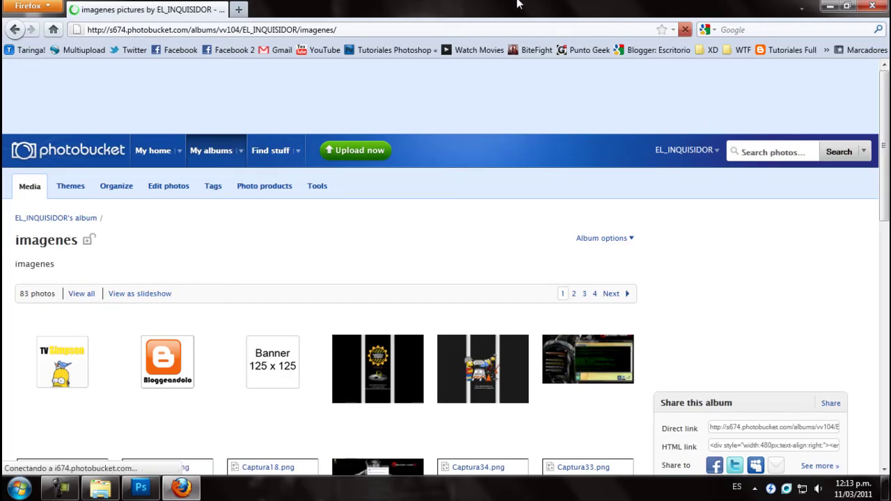
Glance at the imágenes folder and the Marcadores Host bookmarks, then minimize Firefox.
mouse_move(526, 7)
mouse_down()
mouse_move(535, 58)
mouse_move(538, 28)
mouse_up()
double_click(33, 155)
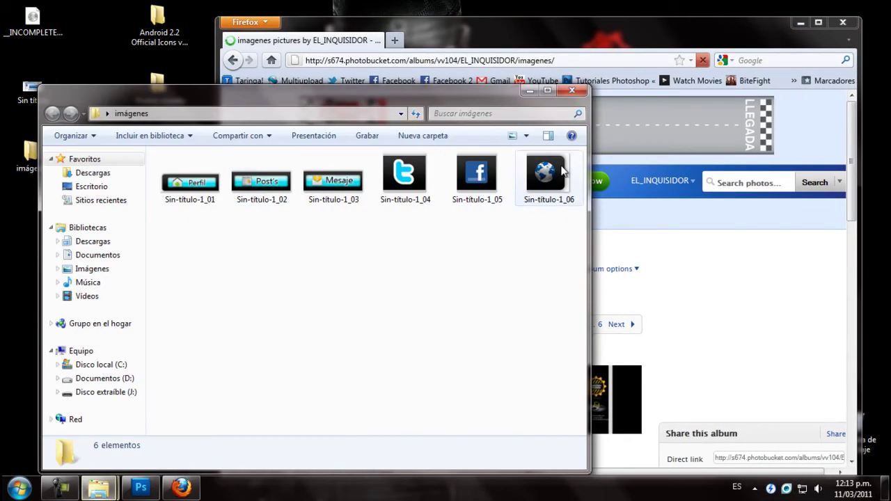
click(573, 91)
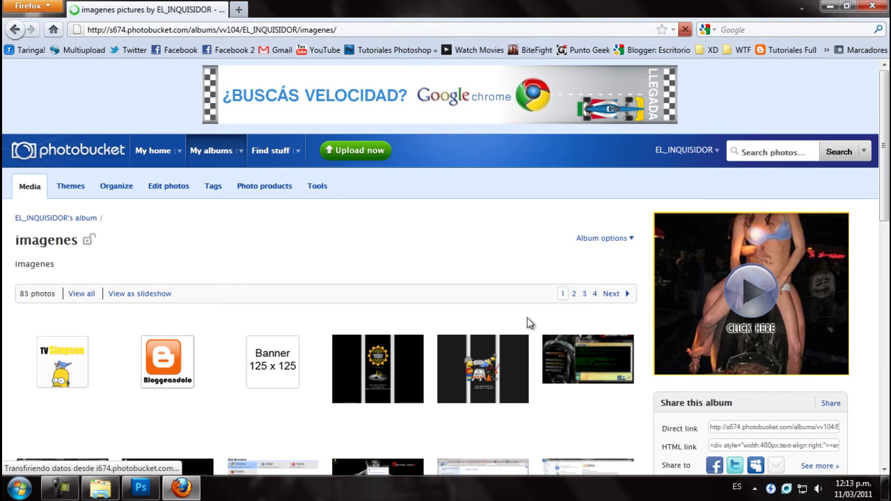
click(827, 50)
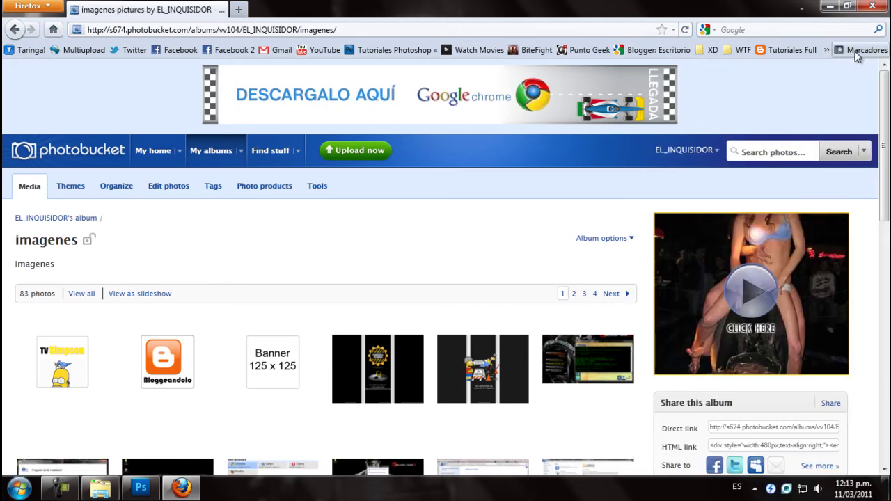
click(856, 56)
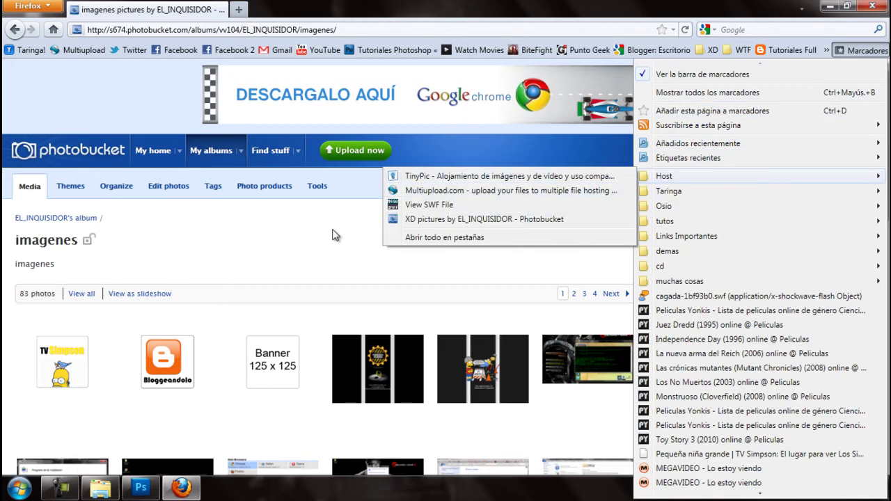
click(433, 130)
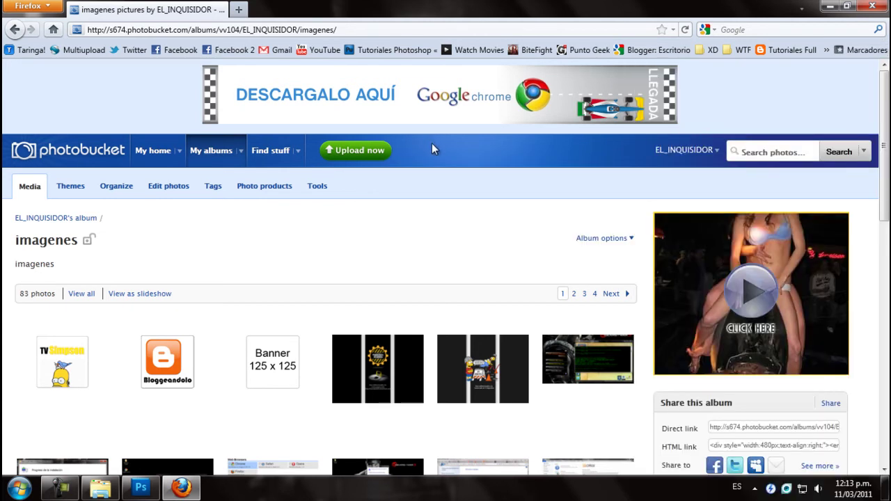
click(830, 9)
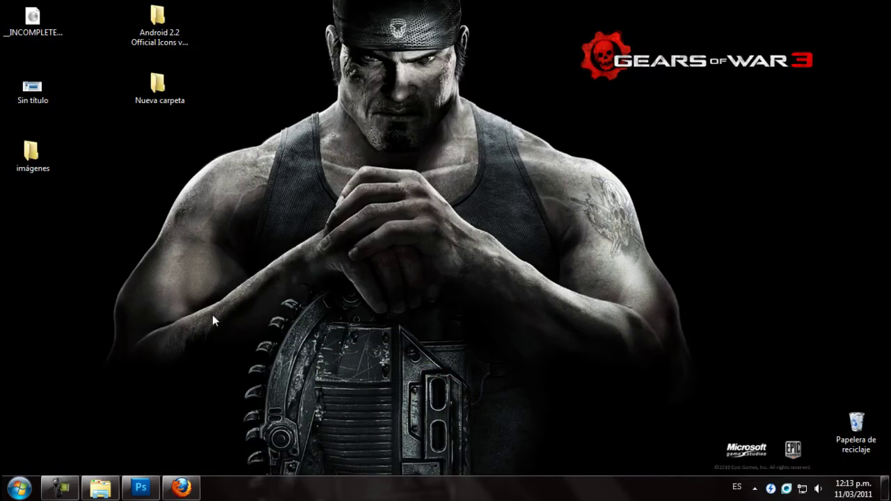
Review the nav bar's Save for Web Original view and PNG-24 preset, cancel, and minimize Photoshop.
click(147, 491)
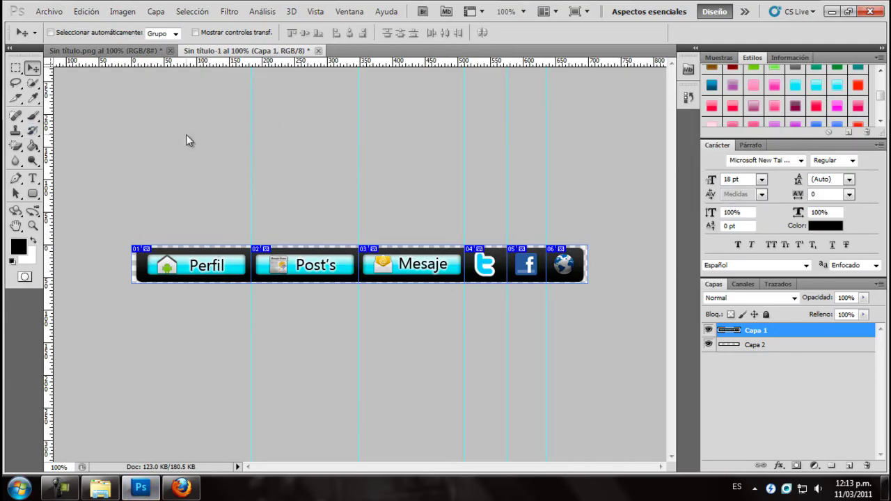
click(49, 12)
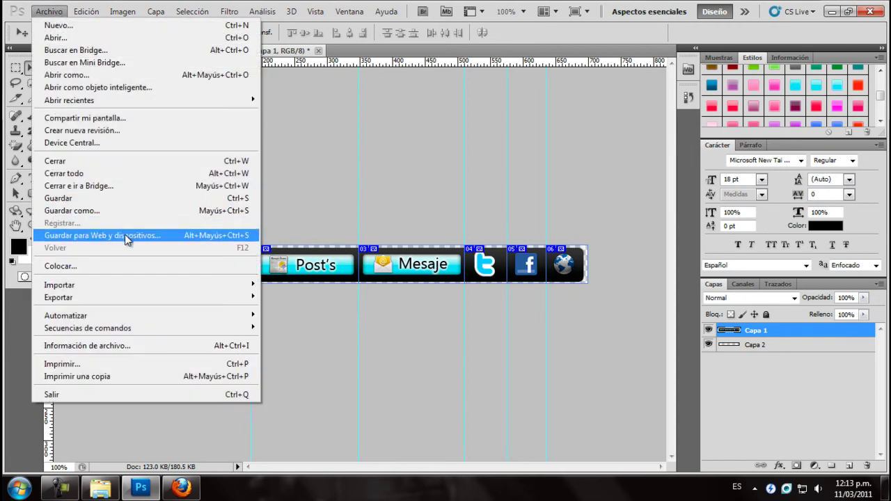
click(125, 235)
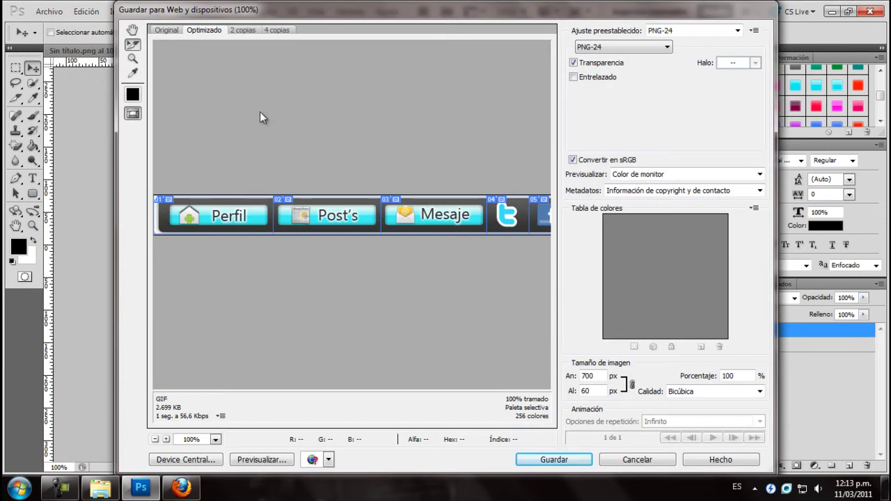
click(167, 31)
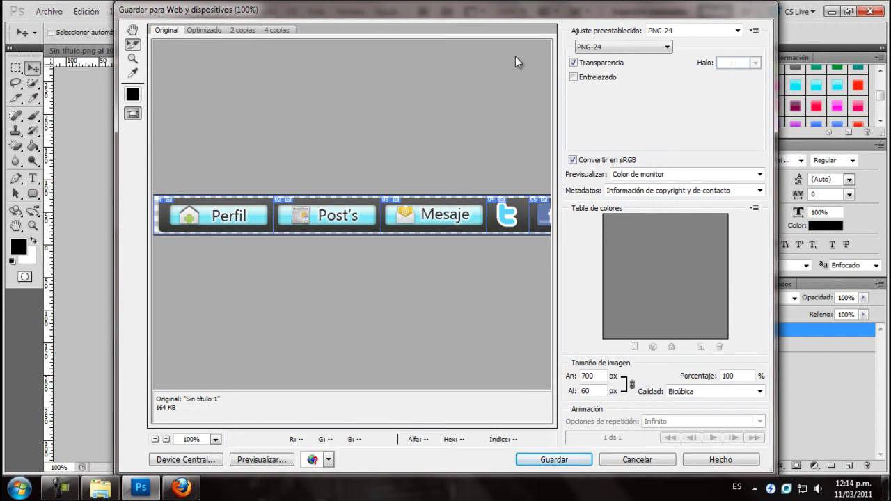
click(617, 82)
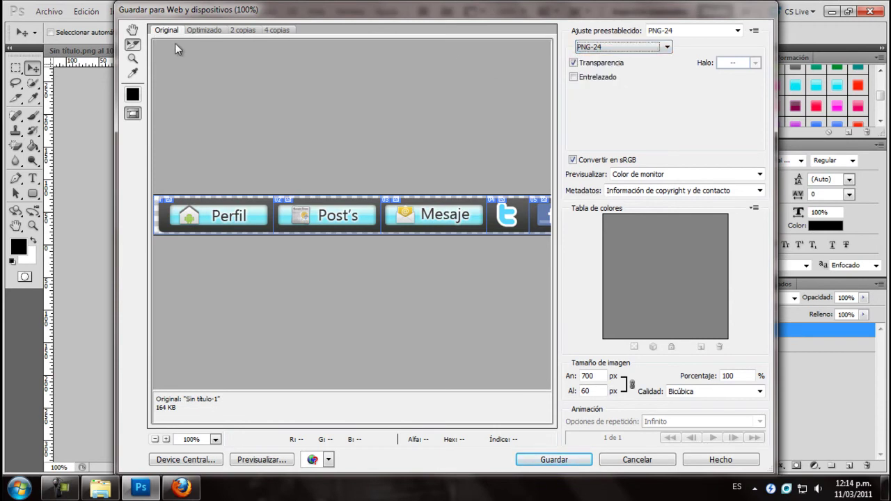
click(644, 463)
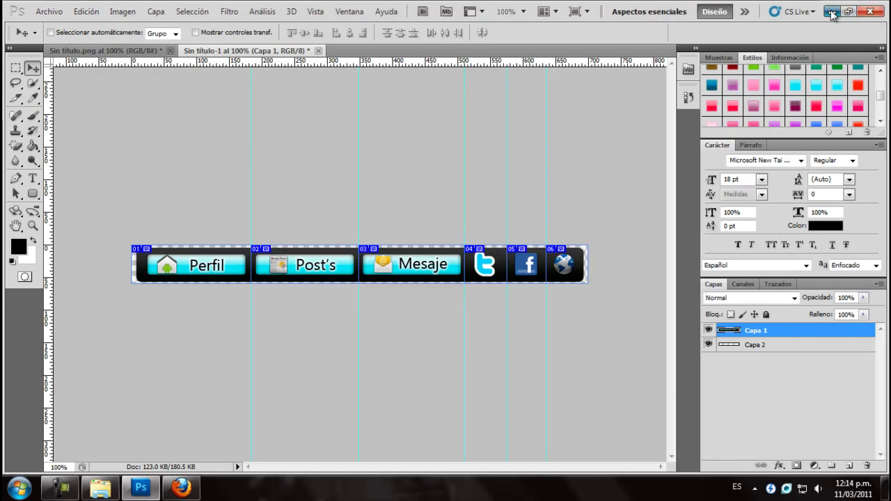
click(831, 12)
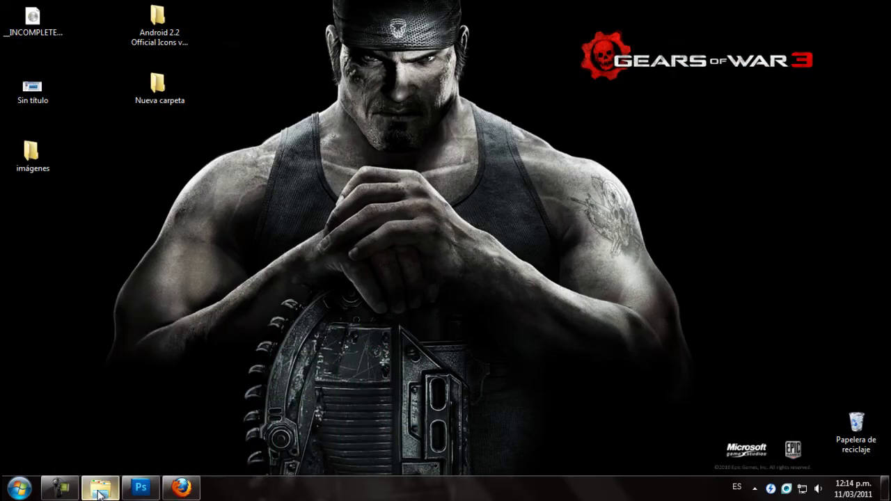
Upload all six Sin-titulo-1 slice images from the imágenes folder to Photobucket.
click(181, 488)
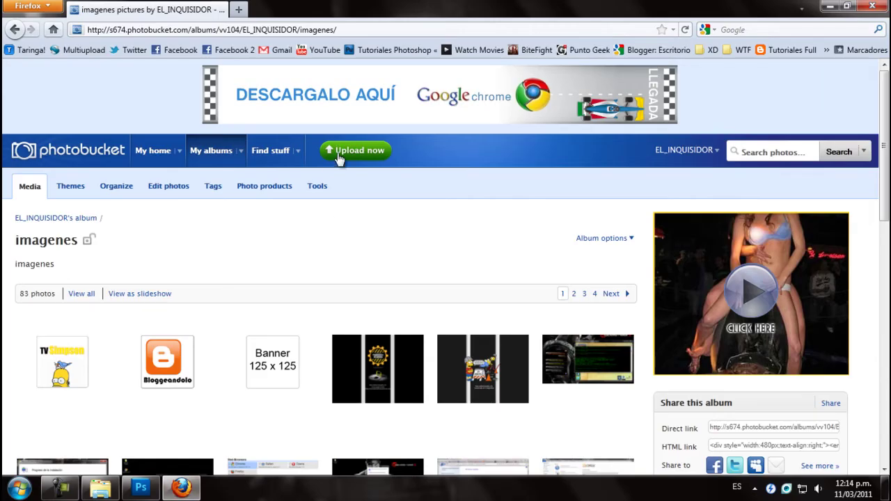
click(339, 159)
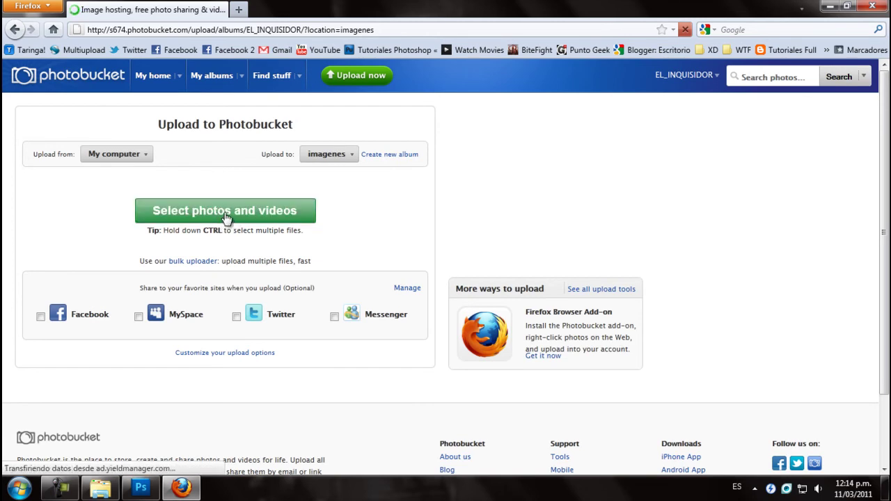
click(221, 212)
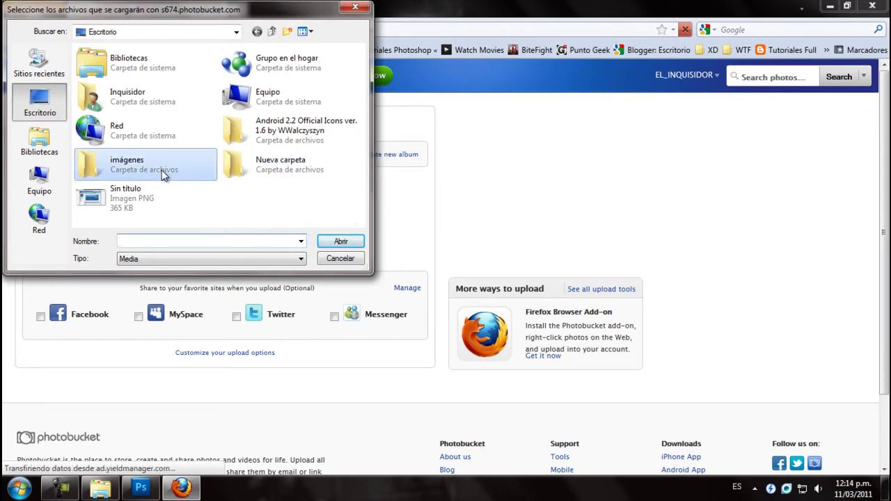
double_click(111, 164)
mouse_move(310, 210)
mouse_down()
mouse_move(120, 218)
mouse_move(87, 83)
mouse_up()
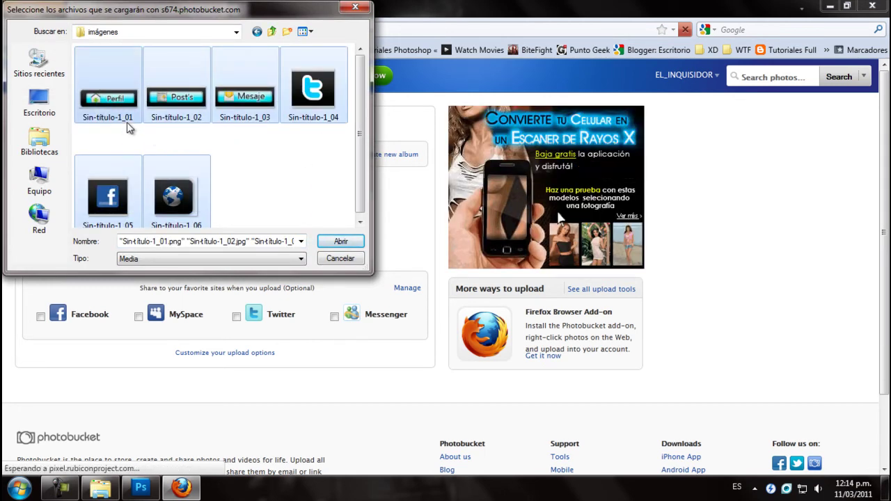
click(340, 241)
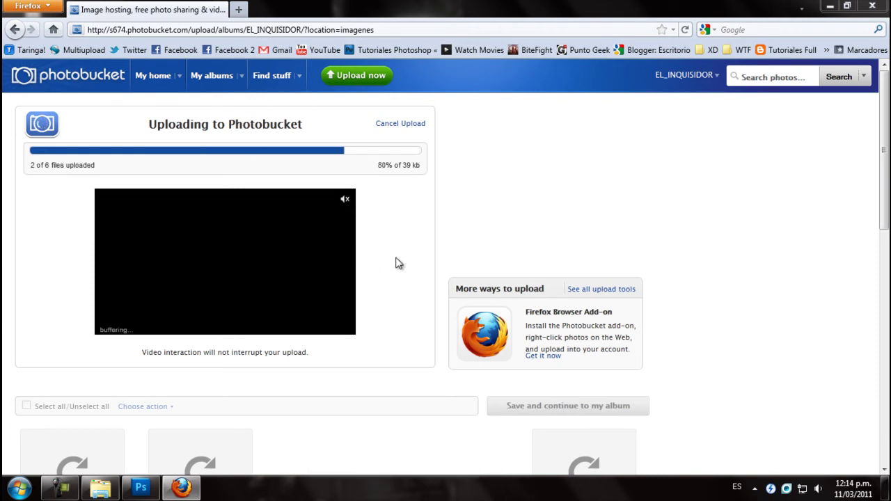
click(755, 487)
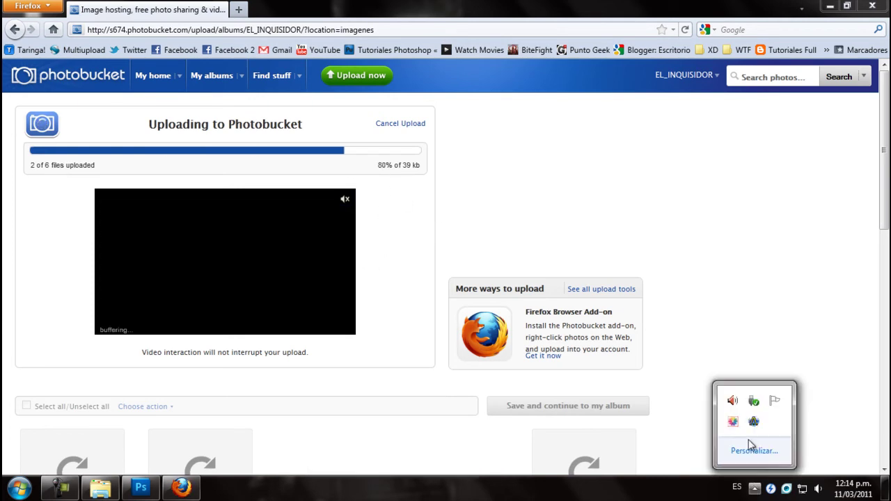
Collapse the openSUSE download in Ares, close Ares, and scroll to the uploaded thumbnails.
click(753, 421)
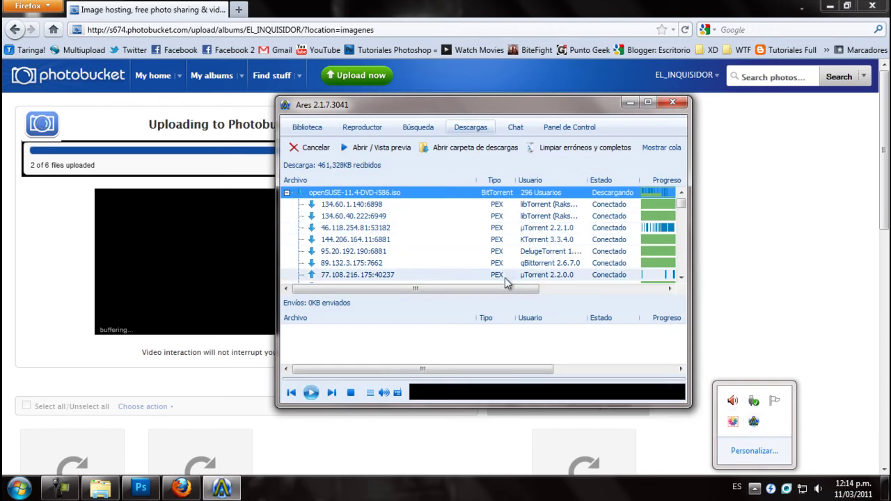
click(286, 193)
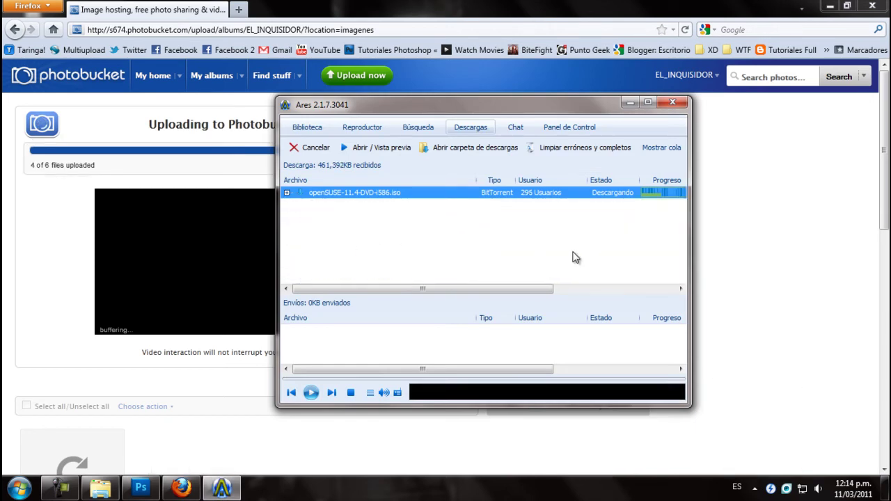
mouse_move(536, 288)
mouse_down()
mouse_move(624, 290)
mouse_move(527, 289)
mouse_up()
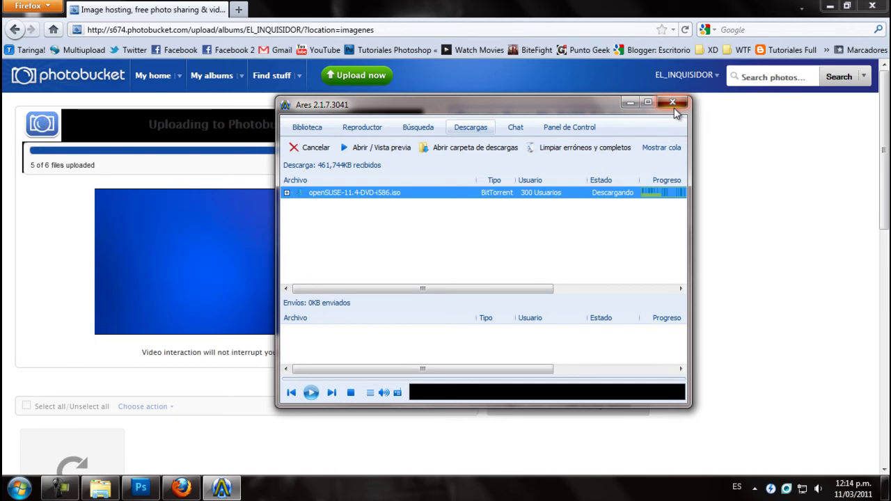
click(674, 109)
scroll(385, 357, down, 5)
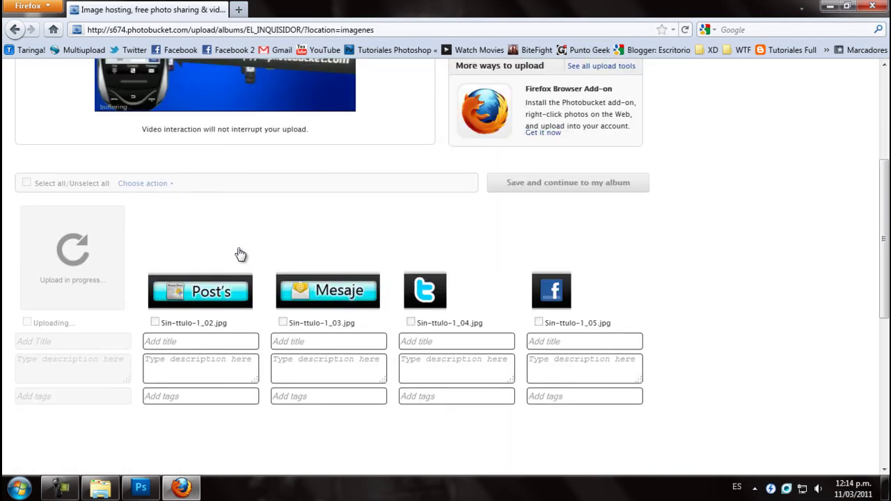
Go to Taringa in a new tab and start a new post with Agregar Post.
click(238, 10)
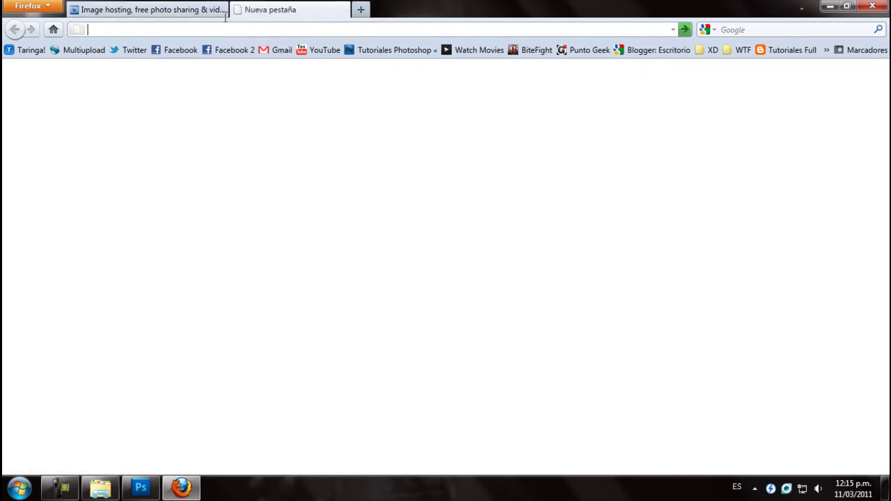
click(43, 51)
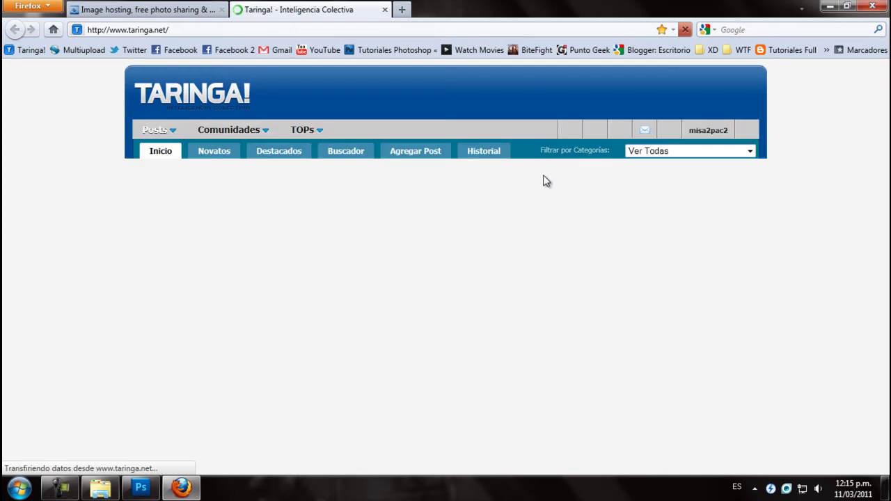
click(397, 154)
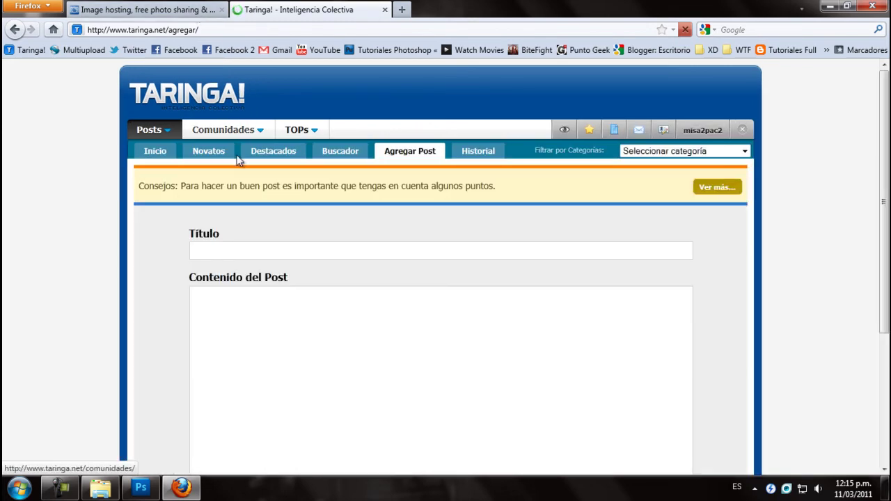
Title the post 'Prueba de firma', reach the Tags field, and return to Photobucket.
click(262, 252)
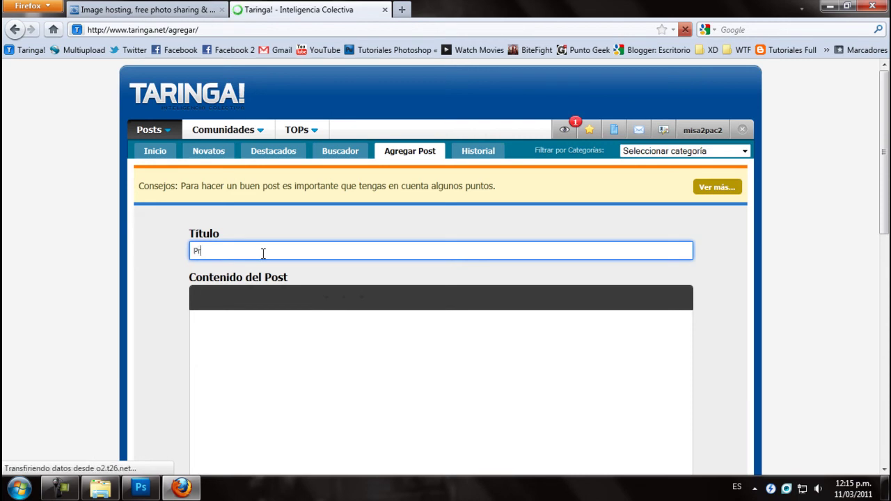
text(ueba de frim)
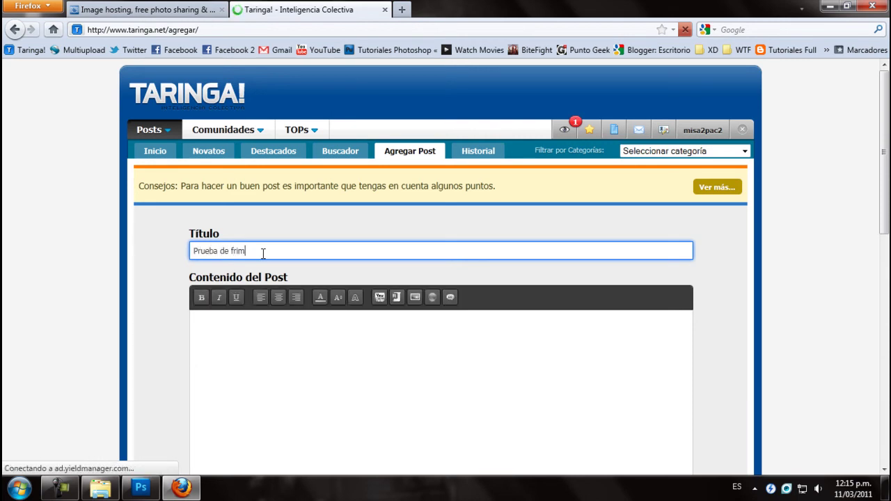
key(BackSpace)
key(BackSpace)
key(BackSpace)
text(i)
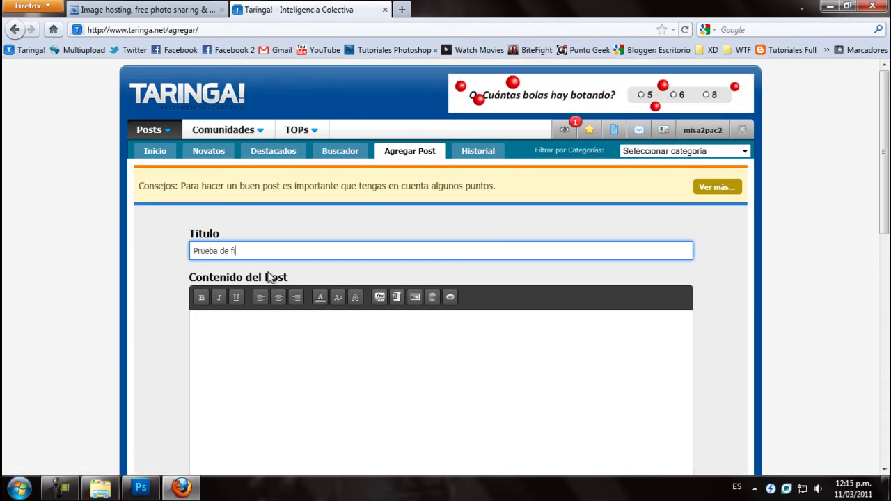
text(rma)
scroll(299, 313, down, 2)
scroll(327, 315, down, 5)
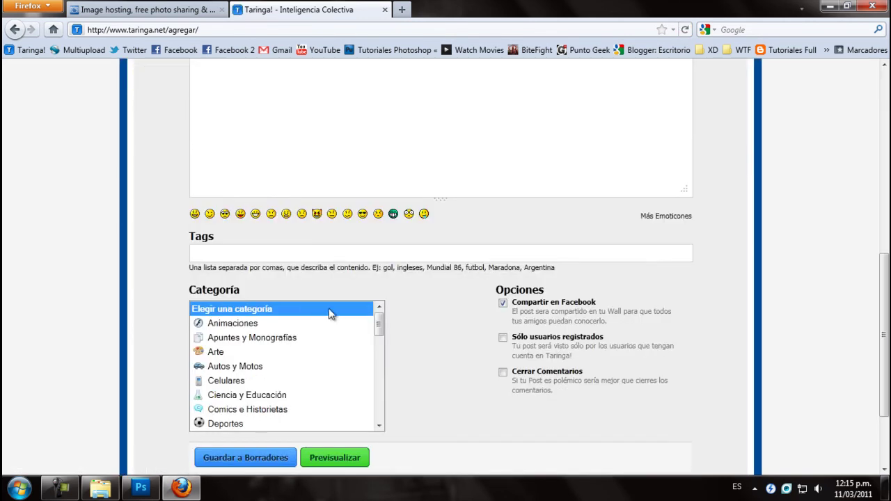
click(348, 254)
text(,,,,,,)
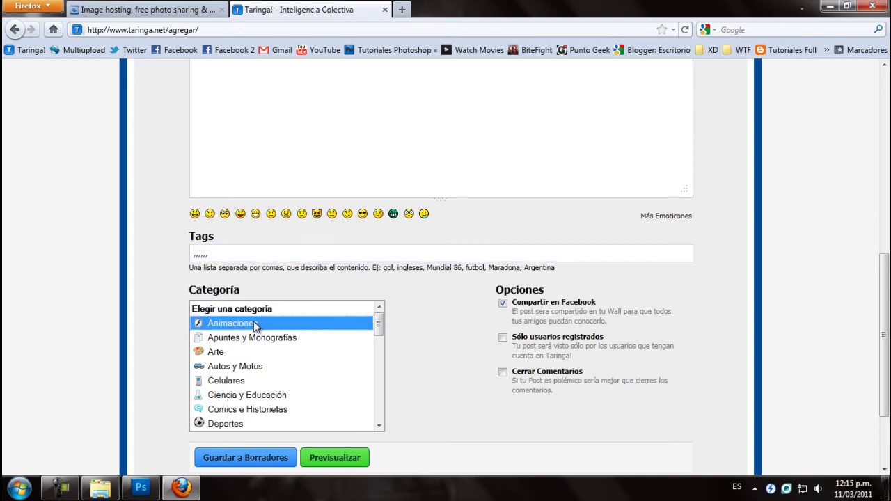
click(174, 9)
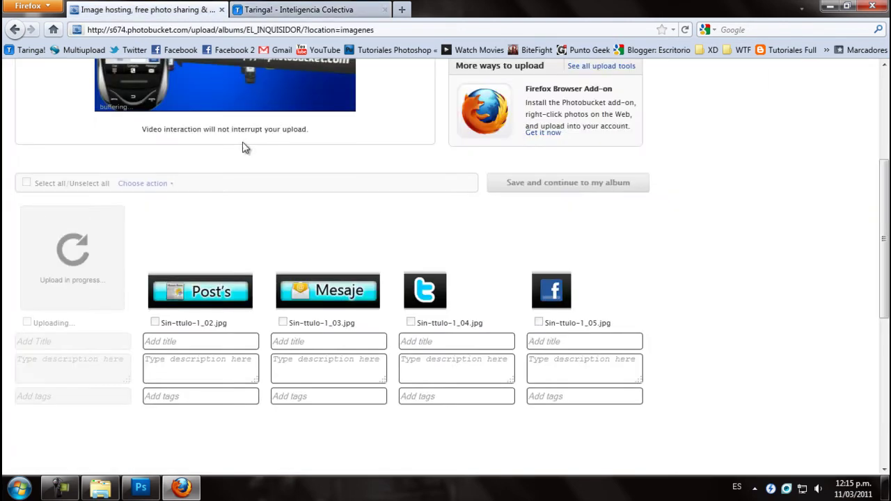
Find the six slices in the imagenes album and copy the Perfil image's direct link.
scroll(233, 230, up, 4)
scroll(236, 242, up, 2)
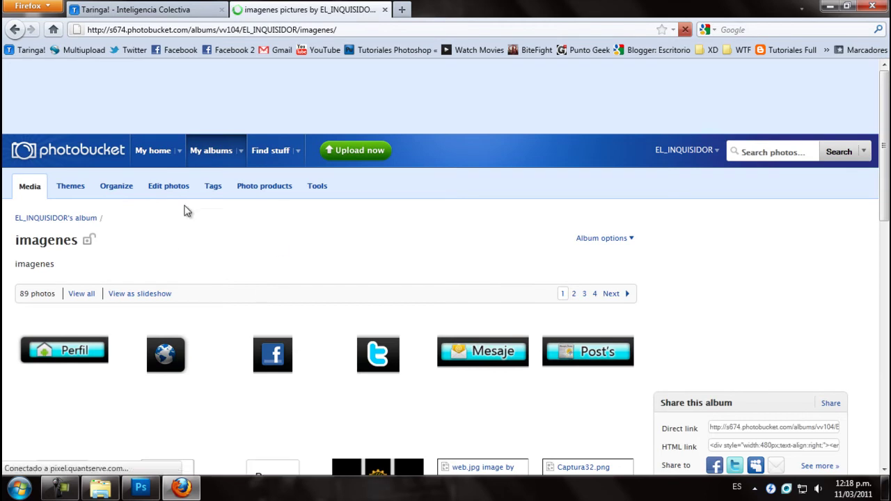
scroll(9, 251, down, 2)
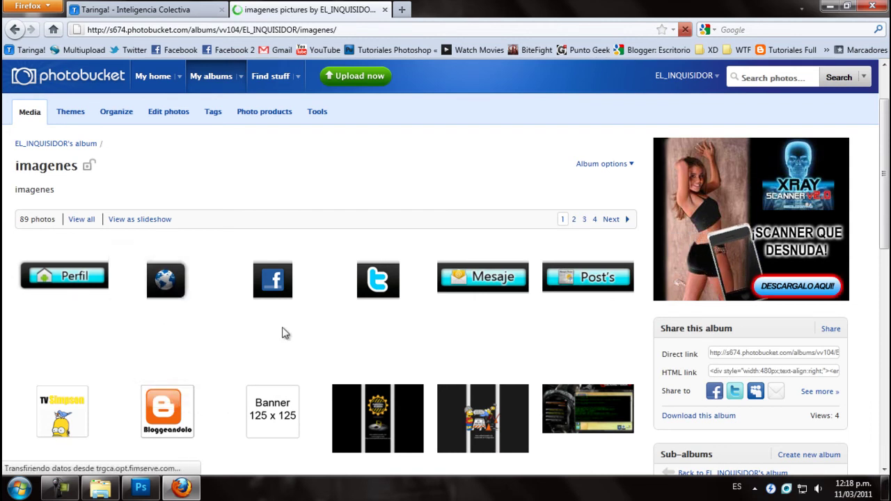
mouse_move(64, 350)
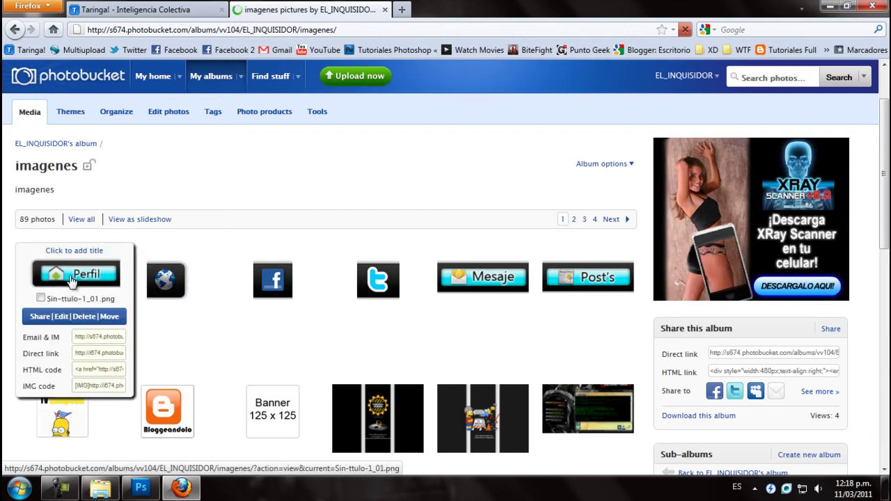
click(98, 353)
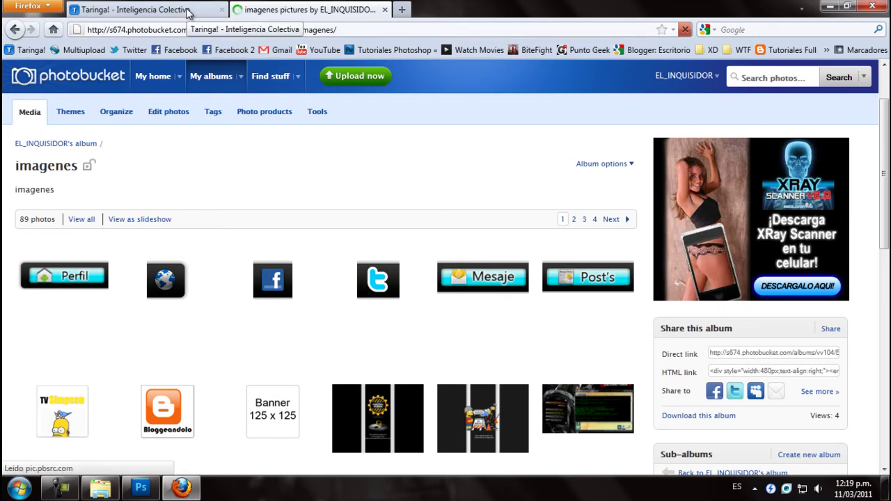
click(139, 10)
Insert the Perfil and Post's images into the post using their Photobucket direct links.
scroll(295, 153, up, 2)
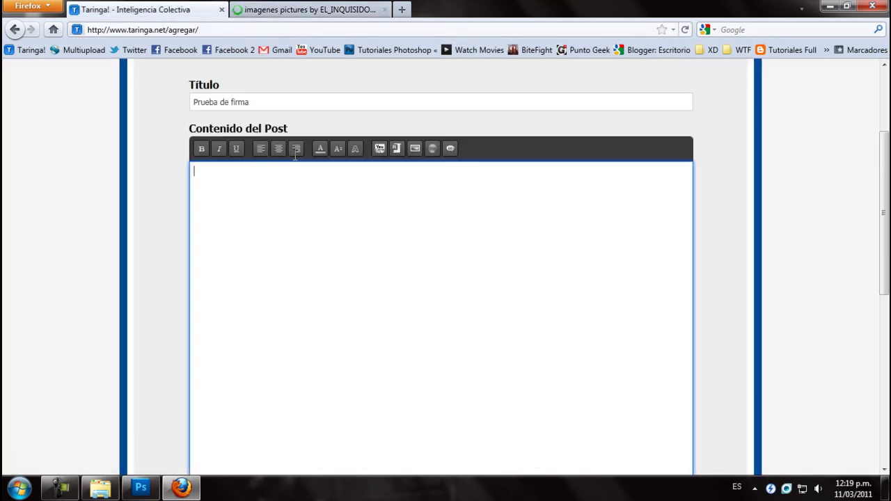
click(415, 149)
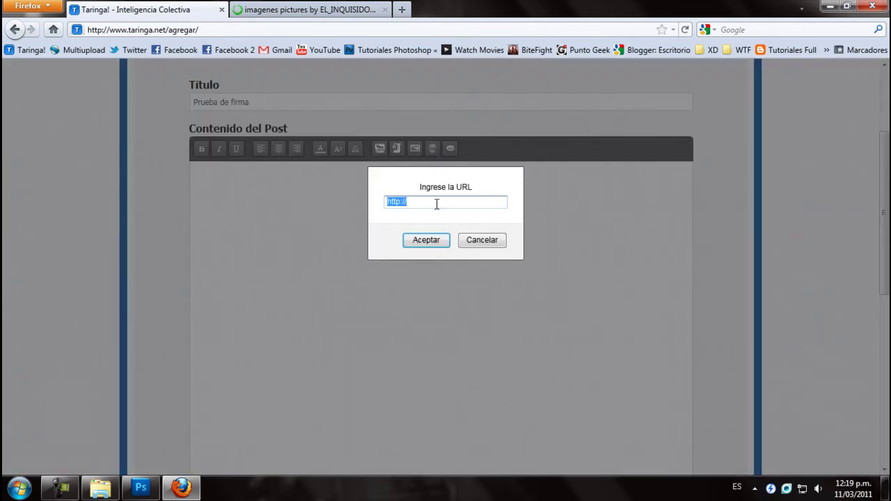
text(http://i674.photobucket.com/albums/vv104/EL_INQUISIDOR/imagenes/Sin-ttulo-1_01.png)
click(438, 241)
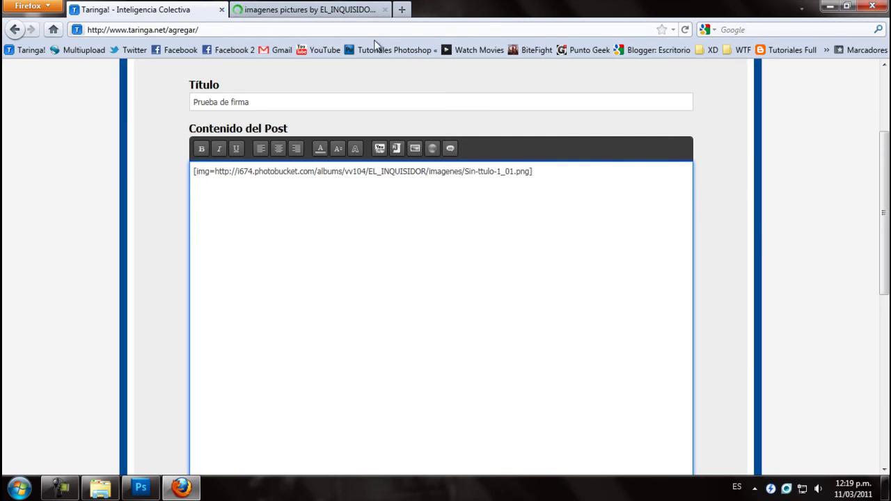
click(306, 10)
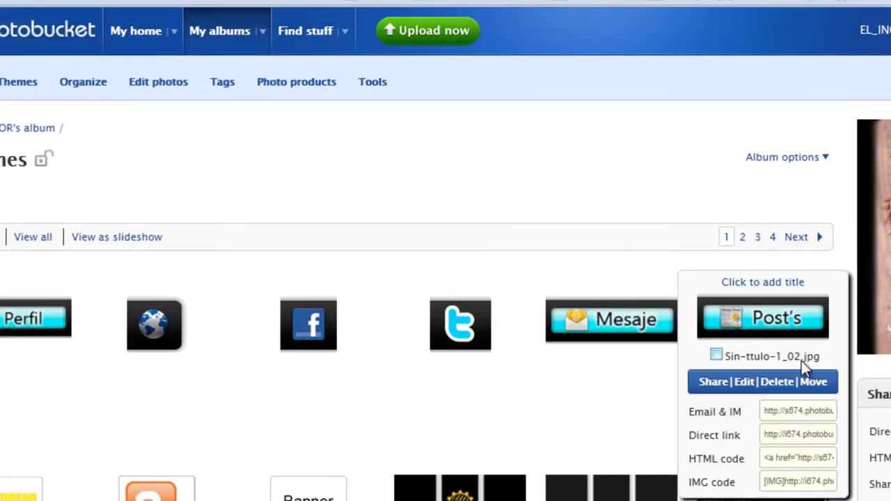
click(810, 436)
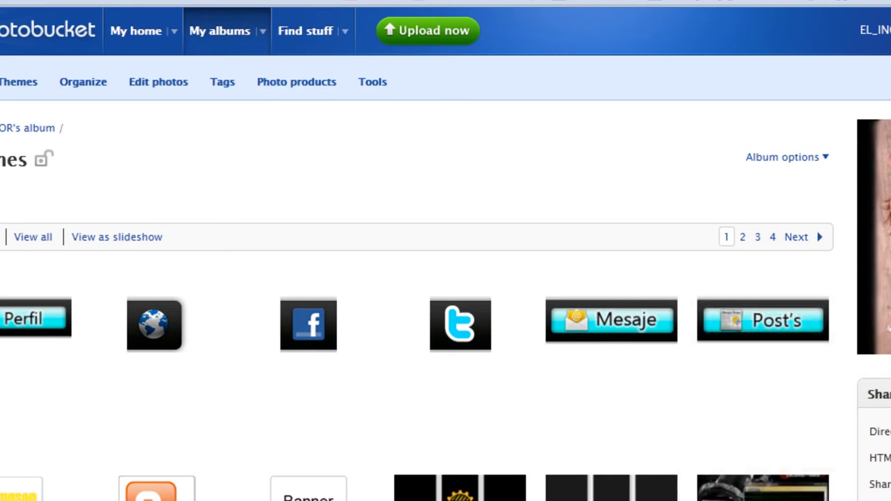
click(520, 135)
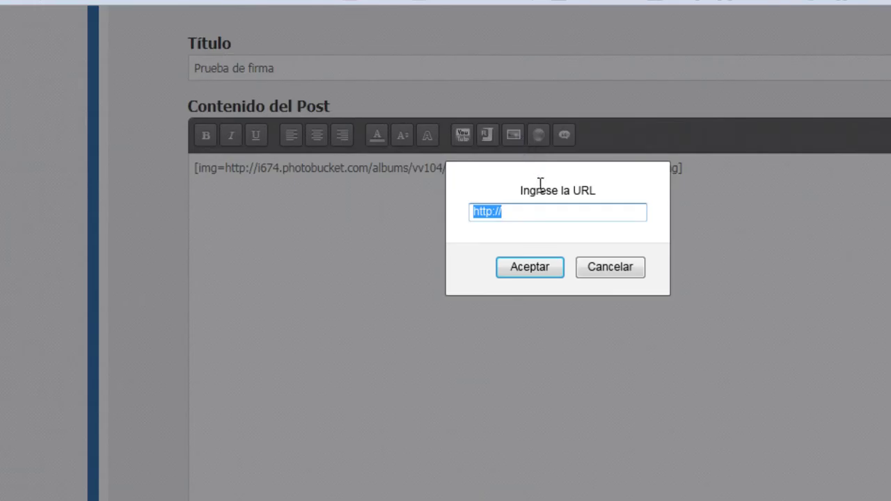
text(http://i674.photobucket.com/albums/vv104/EL_INQUISIDOR/imagenes/Sin-ttulo-1_02.jpg)
click(543, 272)
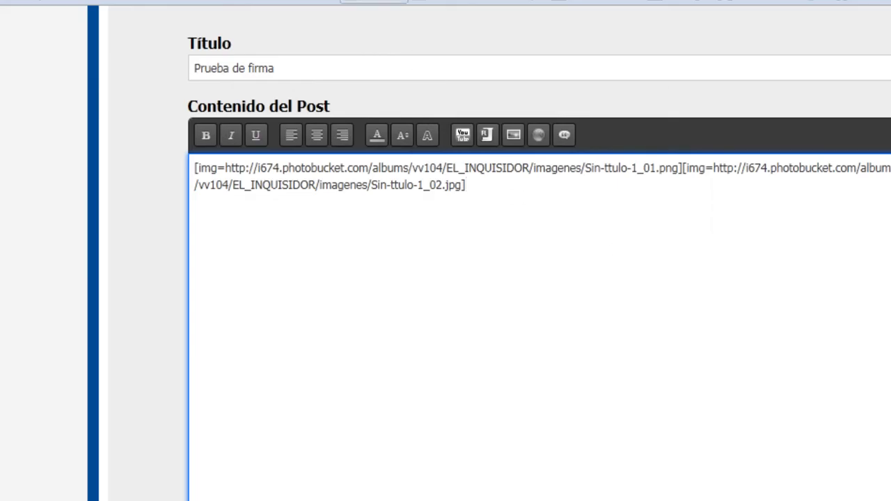
Insert the Mesaje and Twitter button images using their Photobucket direct links.
key(ctrl+Tab)
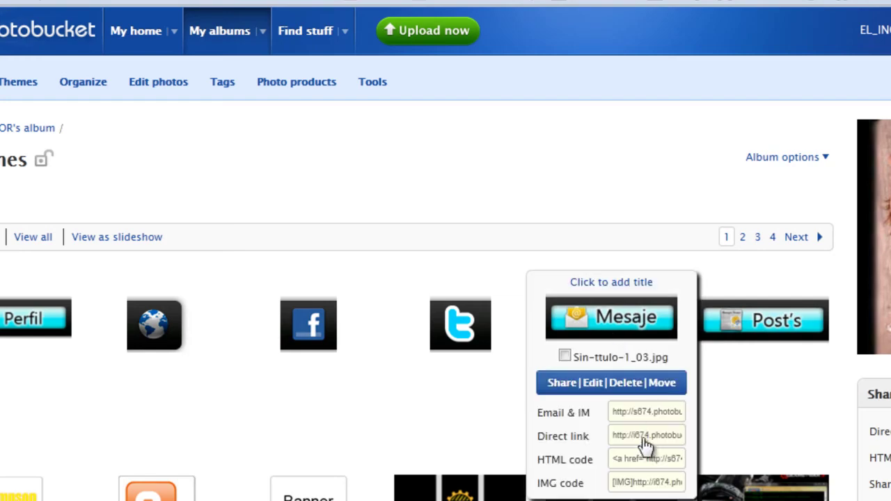
key(ctrl+Tab)
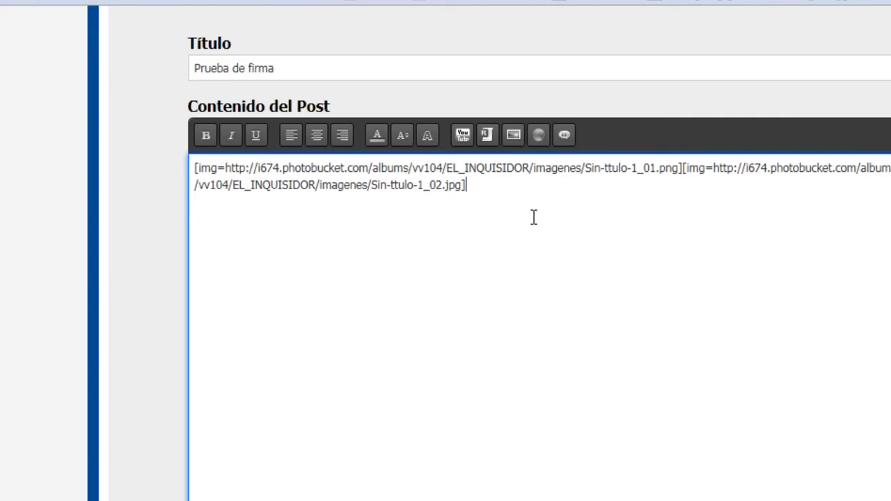
click(521, 137)
key(ctrl+v)
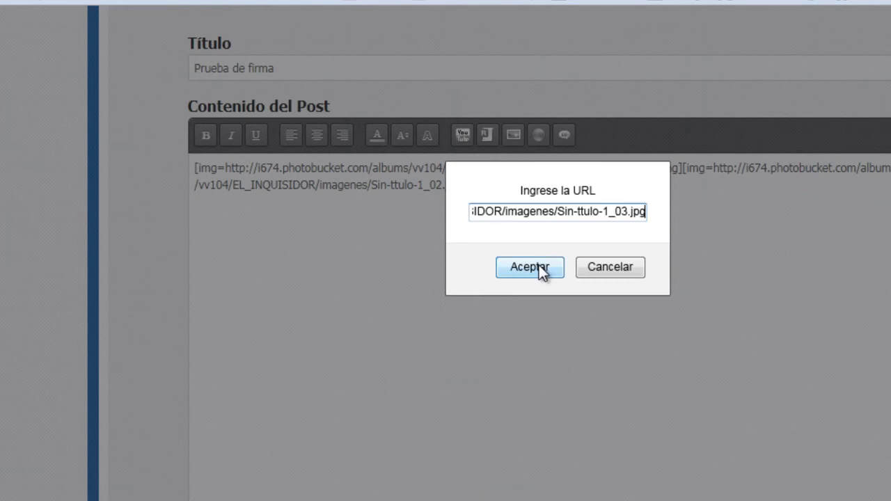
click(537, 268)
key(ctrl+Tab)
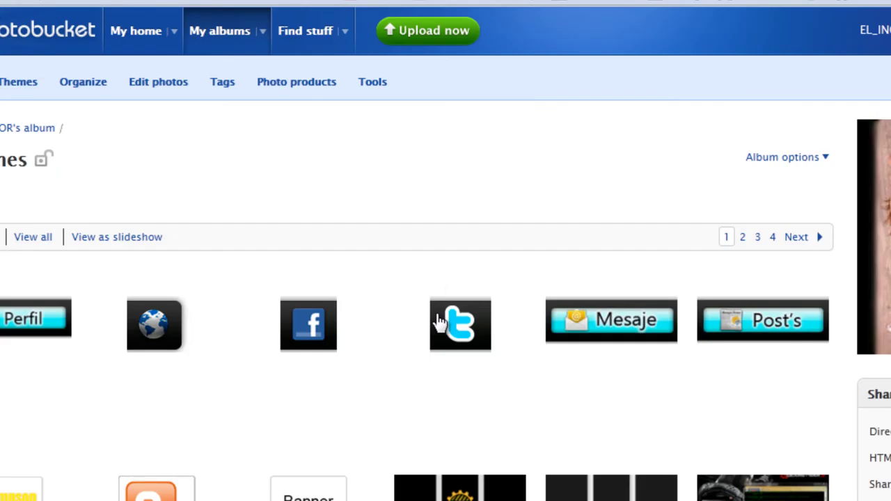
mouse_move(460, 325)
click(480, 447)
key(ctrl+Tab)
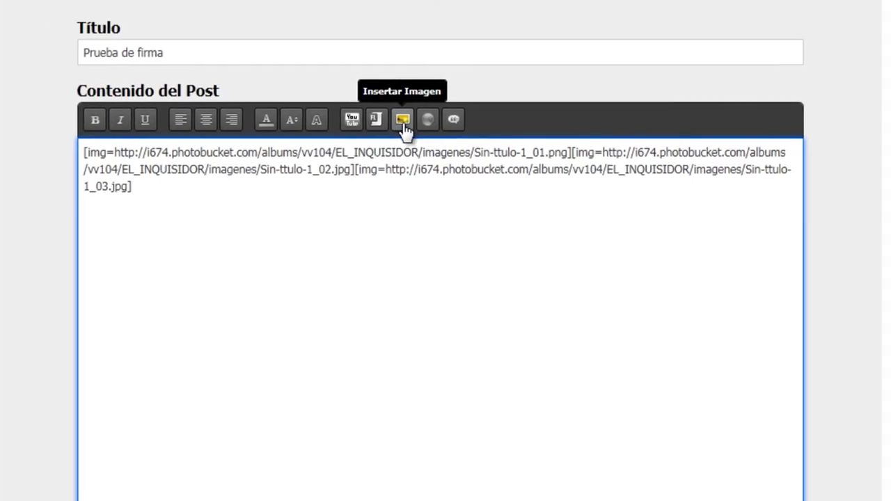
click(404, 122)
text(http://i674.photobucket.com/albums/vv104/EL_INQUISIDOR/imagenes/Sin-ttulo-1_04.jpg)
click(421, 252)
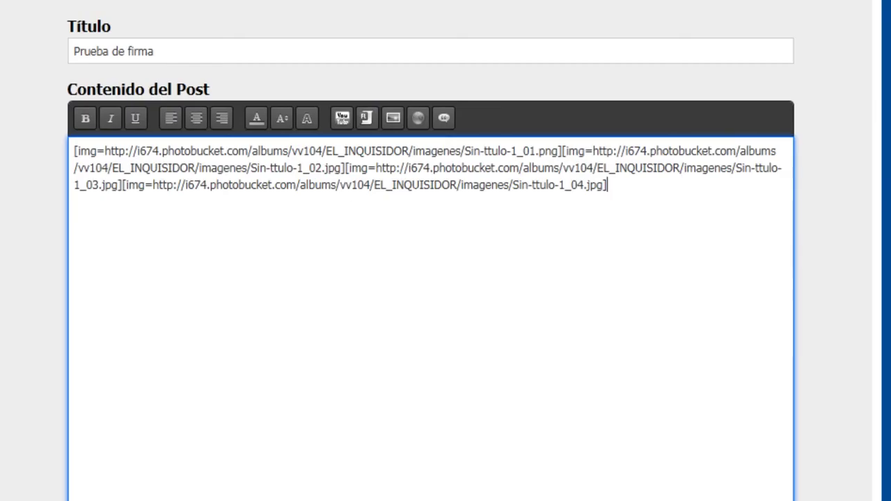
Copy the Facebook image's direct link and insert it into the post.
key(ctrl+Tab)
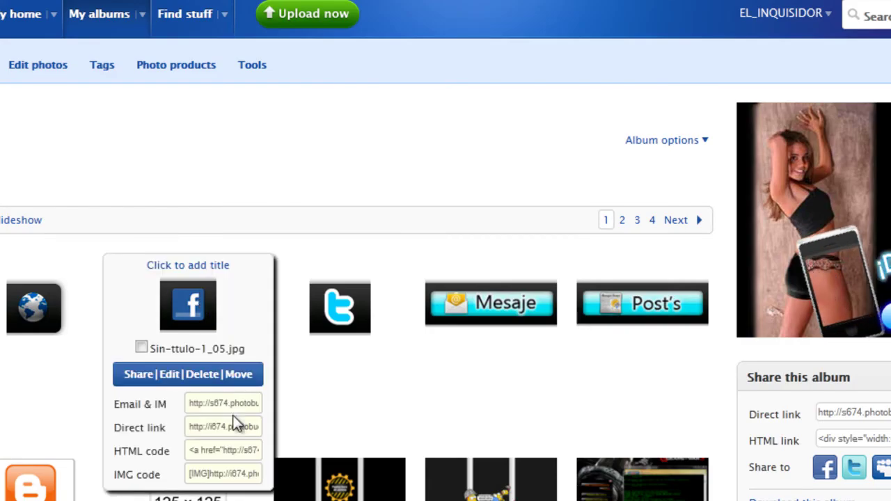
mouse_move(188, 305)
click(221, 404)
key(ctrl+Tab)
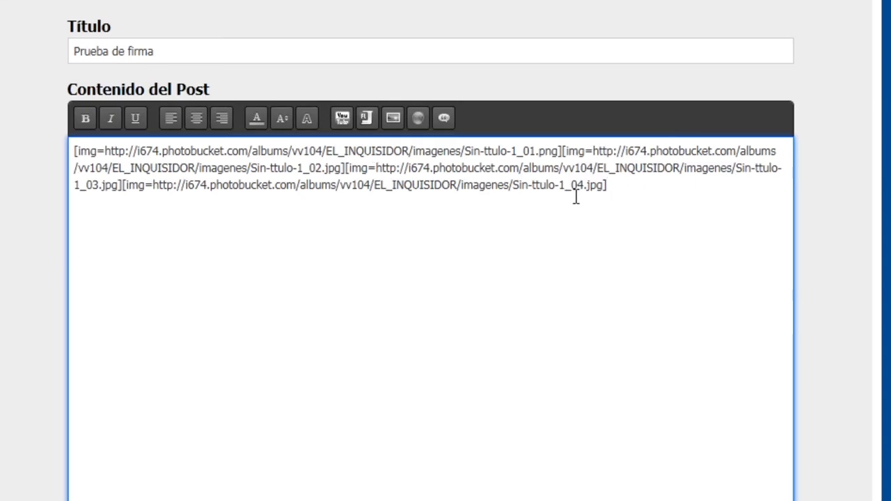
click(393, 119)
key(ctrl+v)
click(422, 251)
key(ctrl+Tab)
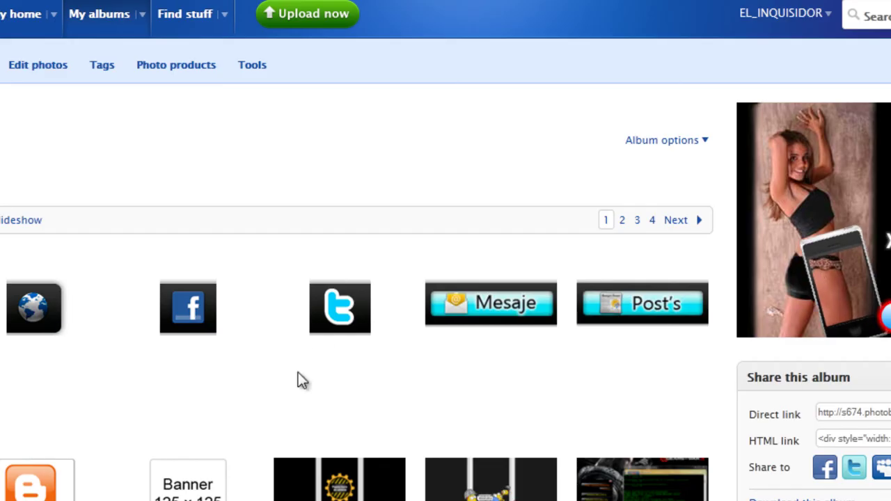
Insert the globe image Sin-titulo-1_06 via its direct link, then scroll to the page header.
mouse_move(34, 308)
click(69, 426)
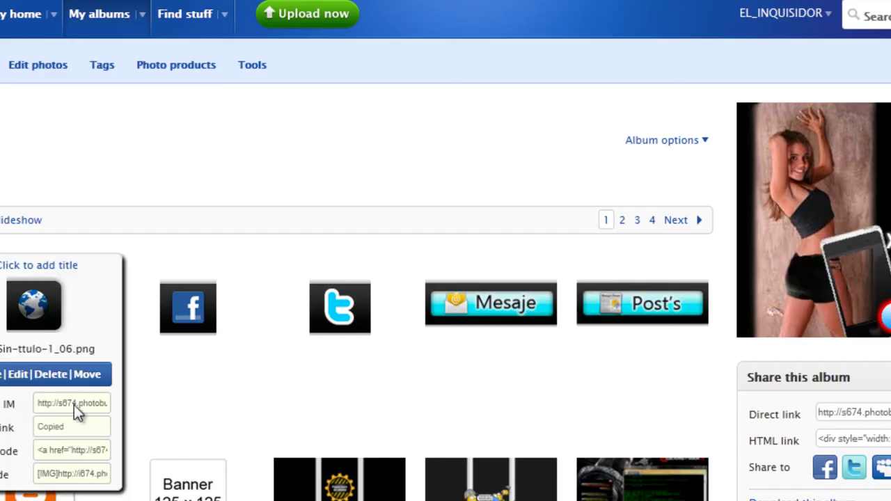
key(ctrl+Tab)
click(393, 119)
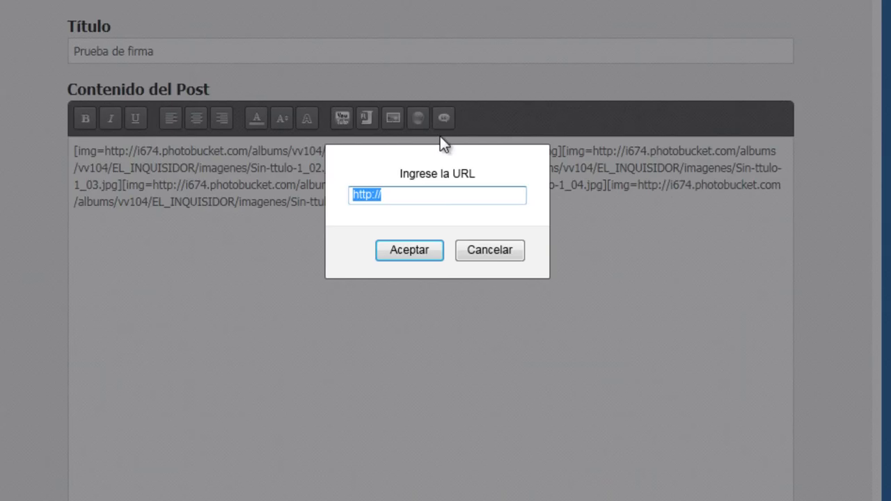
text(http://i674.photobucket.com/albums/vv104/EL_INQUISIDOR/imagenes/Sin-ttulo-1_06.png)
click(431, 254)
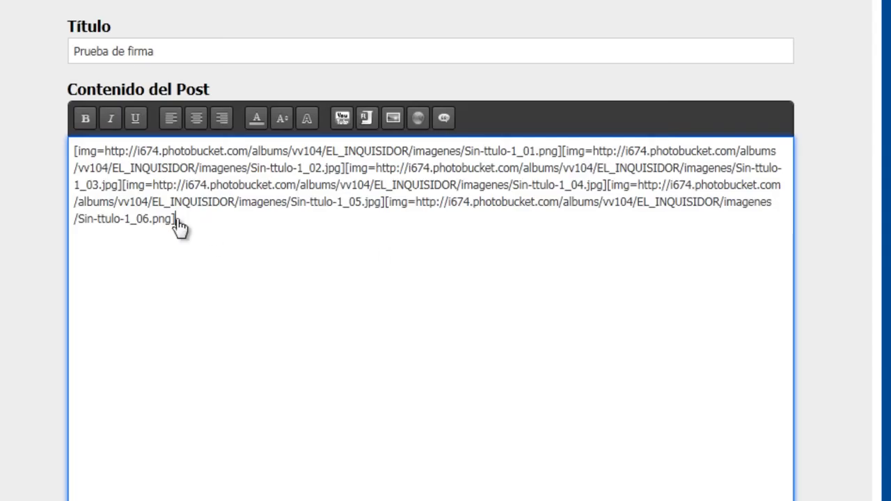
scroll(178, 222, up, 3)
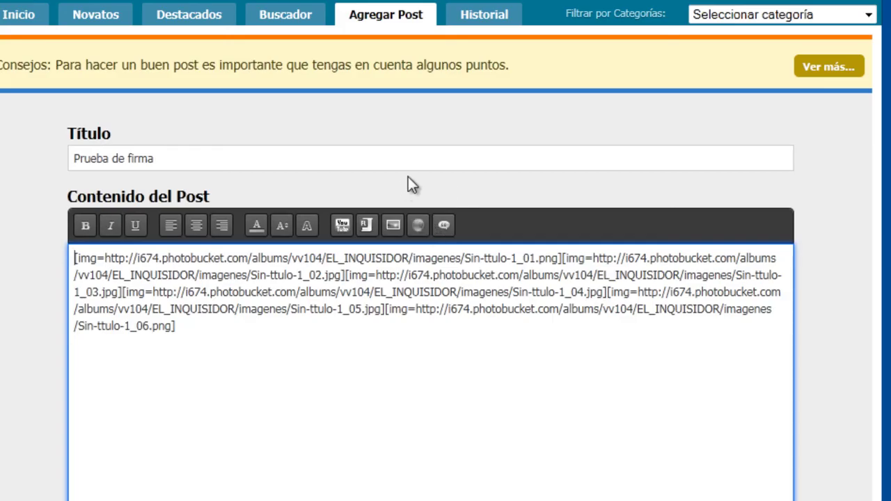
scroll(407, 181, up, 3)
Wrap the first images in [url=] with the copied Mi Perfil address, then type [/url][url=.
right_click(794, 96)
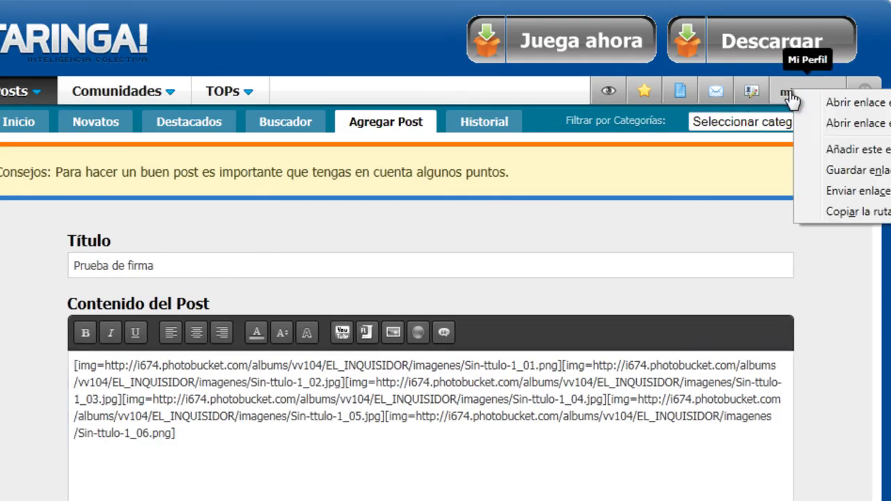
click(867, 214)
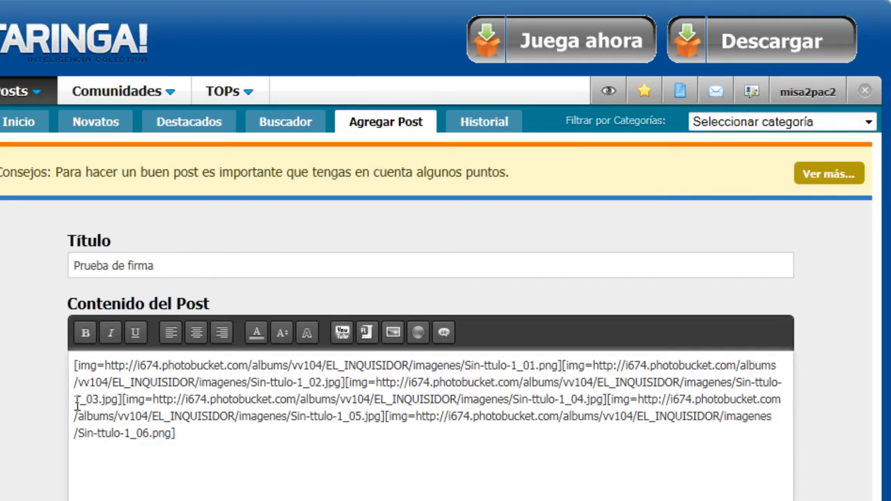
click(74, 366)
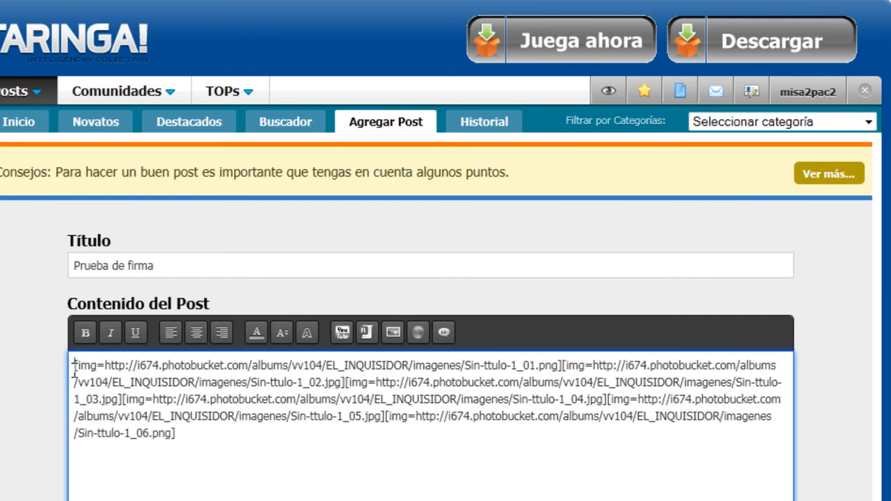
text([url])
key(BackSpace)
text(=)
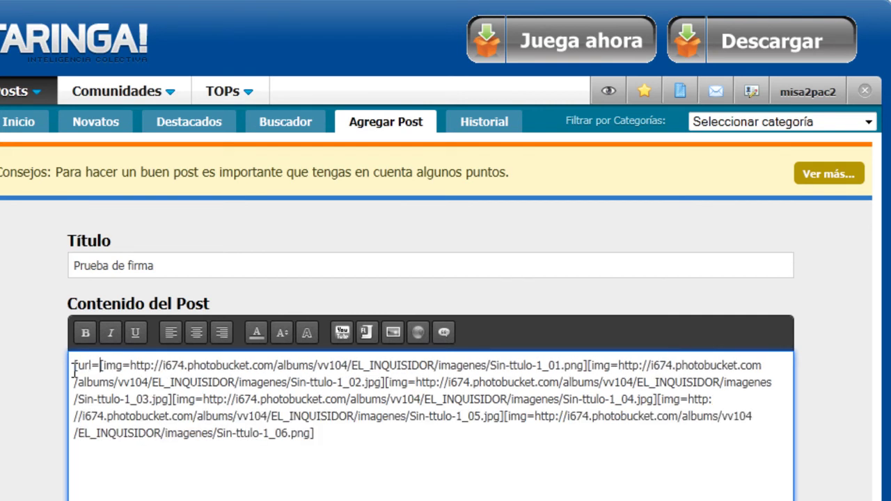
key(ctrl+v)
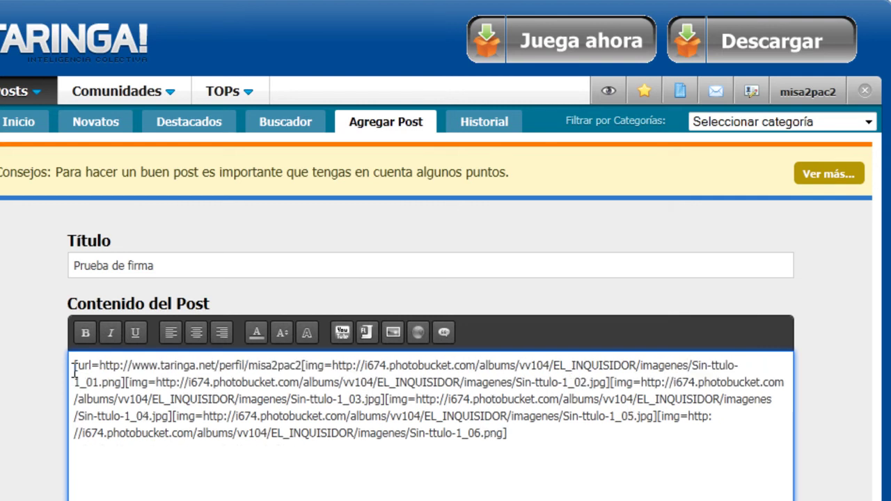
text(])
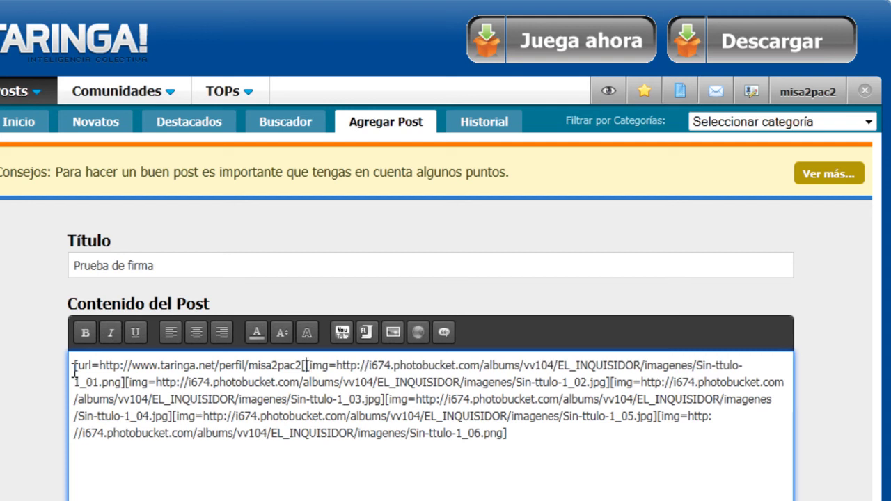
key(BackSpace)
text(])
text(/)
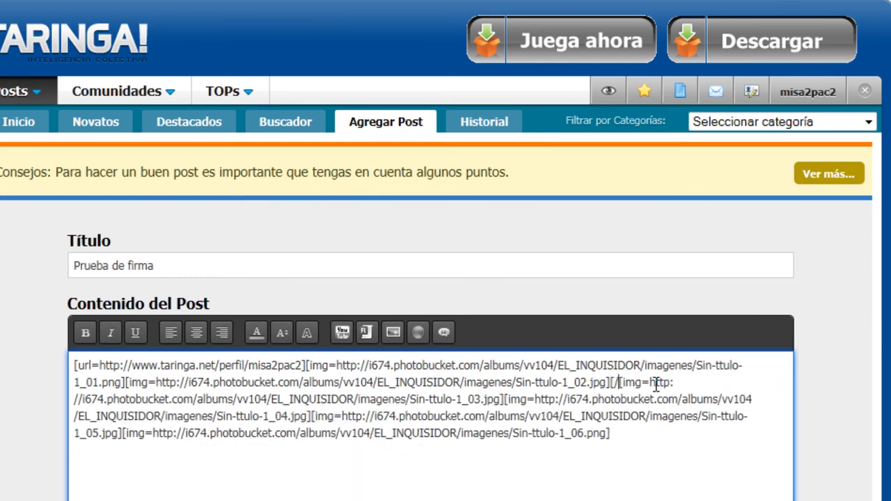
text(url)
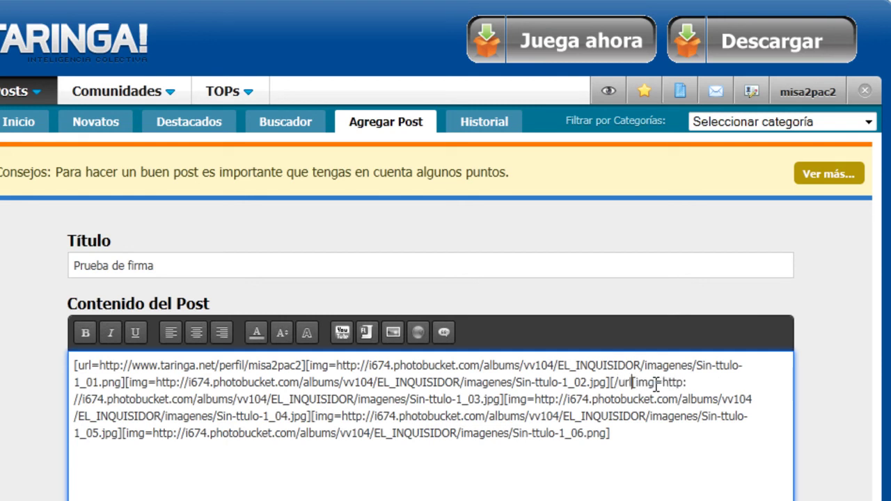
text(])
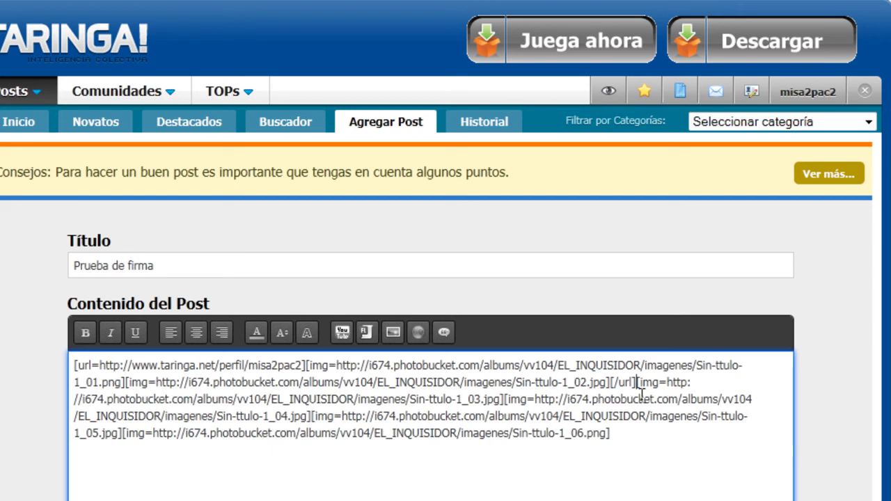
text([url)
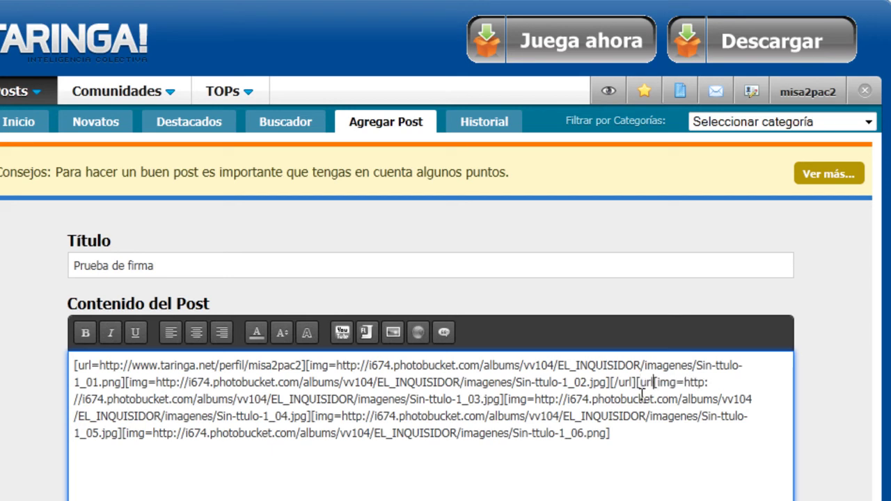
text(=)
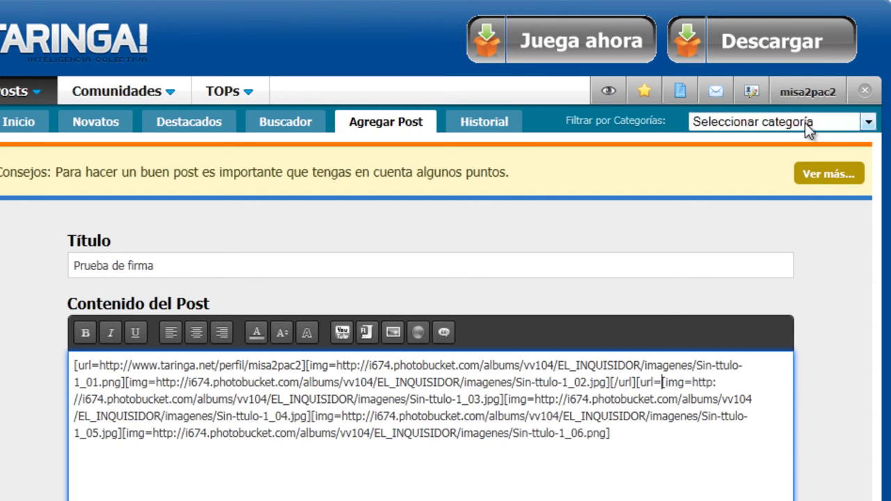
Fill the second link with the copied profile posts address, close it after _03, and start [url=.
right_click(827, 102)
click(848, 110)
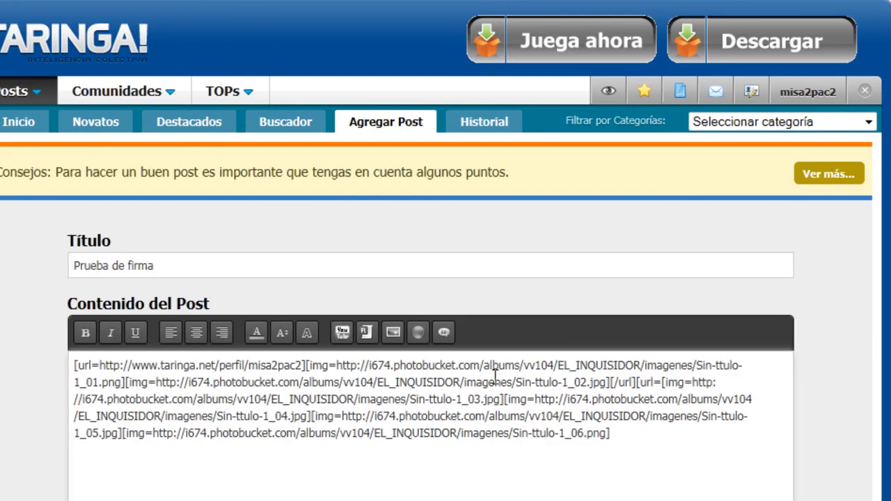
click(661, 381)
key(ctrl+v)
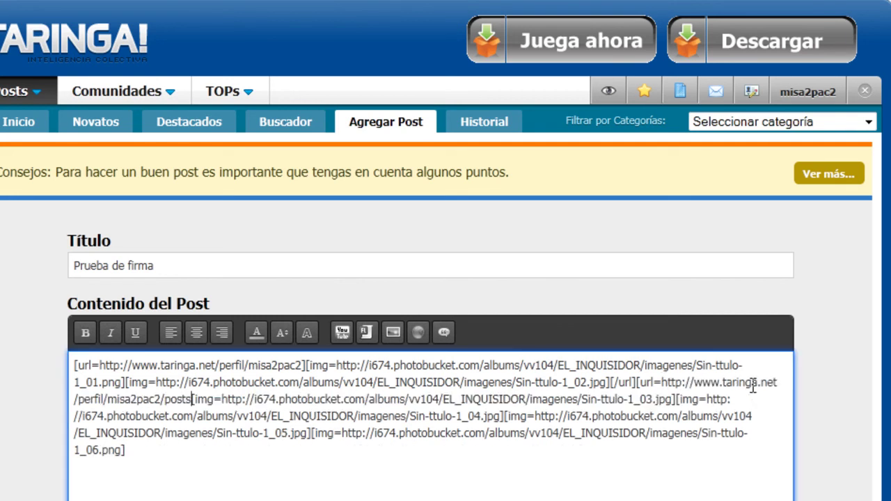
text(])
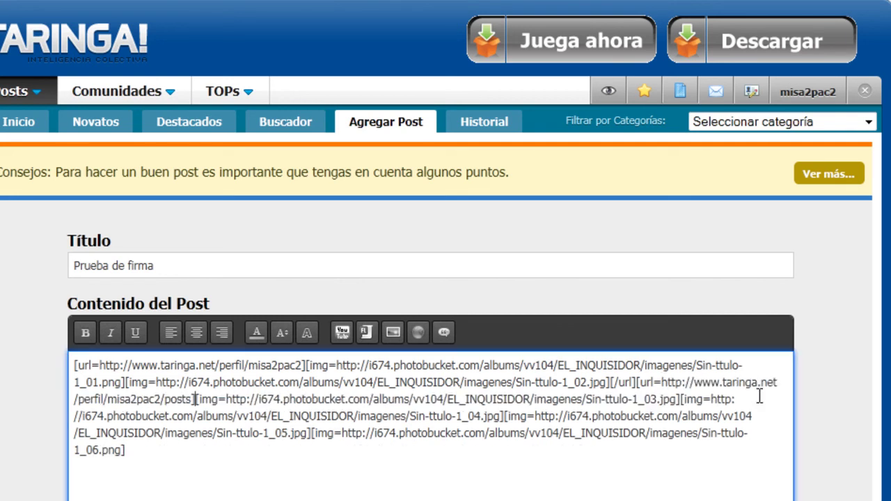
click(682, 400)
text([/url])
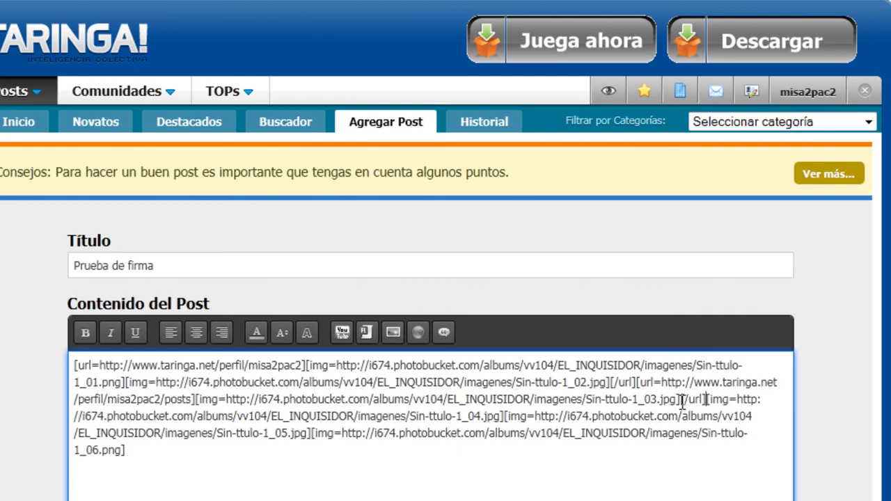
text([url=)
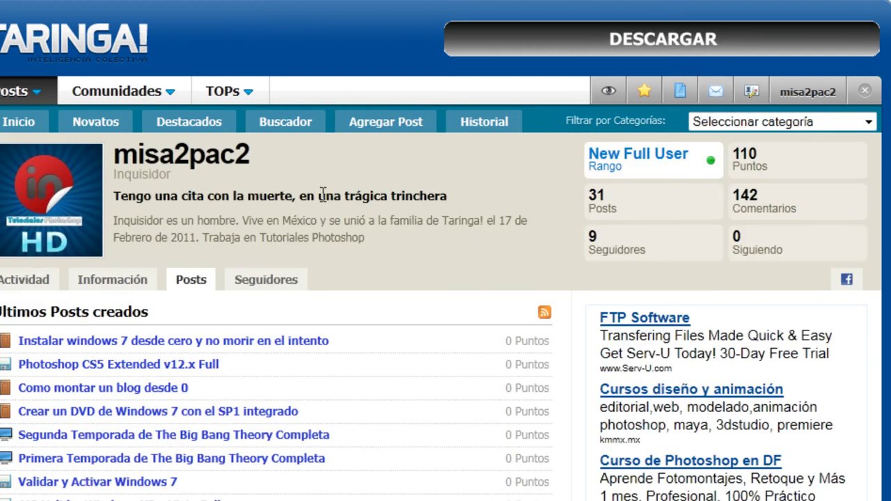
Browse from the messages inbox to the Novatos list and open the JUEGO DIVERTIDO post.
click(398, 118)
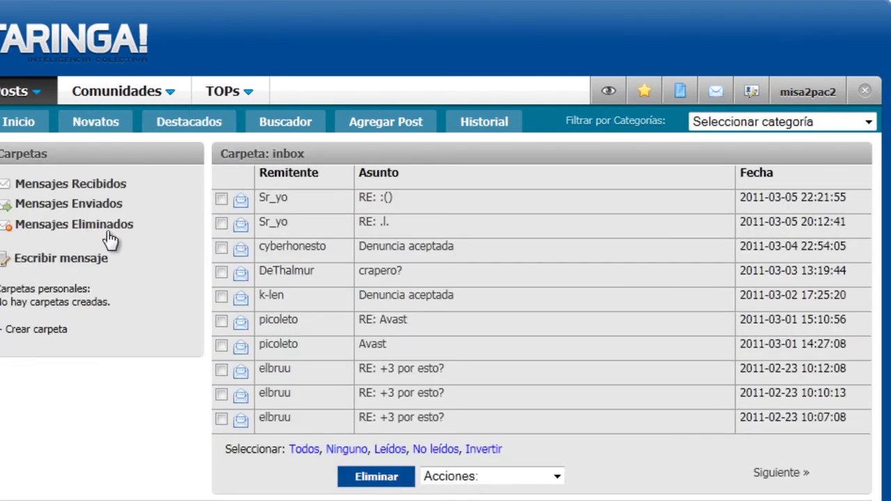
click(80, 227)
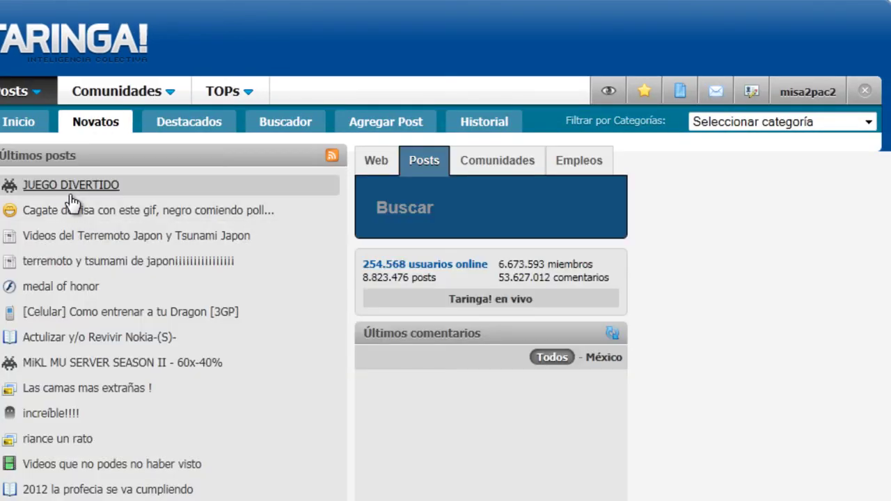
click(75, 189)
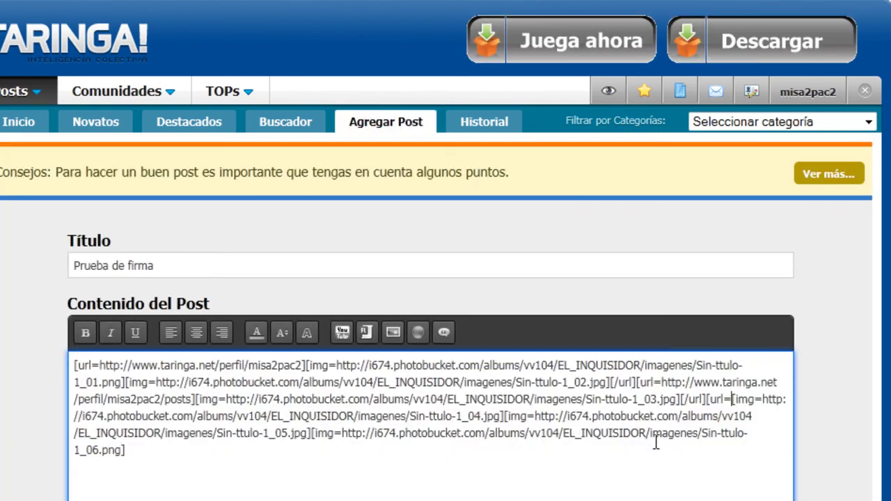
Point the Mesaje link at the send-message address with your own username, then start another [url=.
key(ctrl+v)
key(BackSpace)
key(BackSpace)
key(BackSpace)
key(BackSpace)
key(BackSpace)
key(BackSpace)
key(BackSpace)
key(BackSpace)
key(BackSpace)
key(BackSpace)
text(misa2pac2)
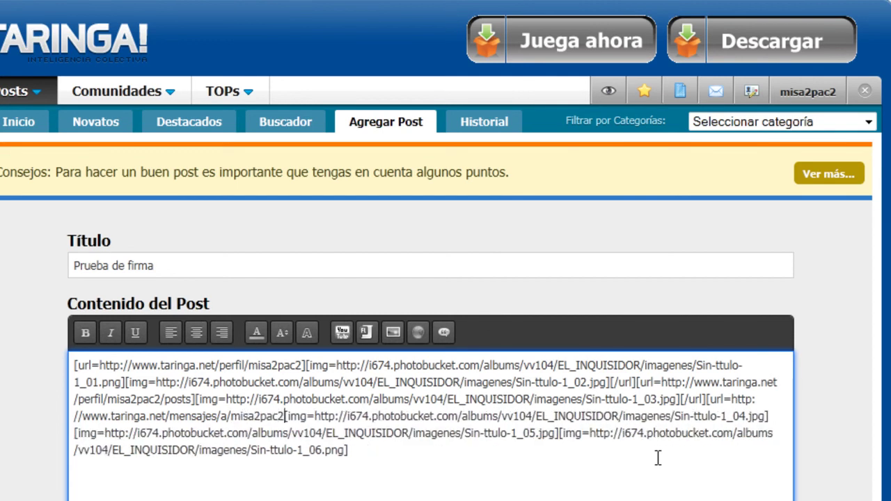
text(])
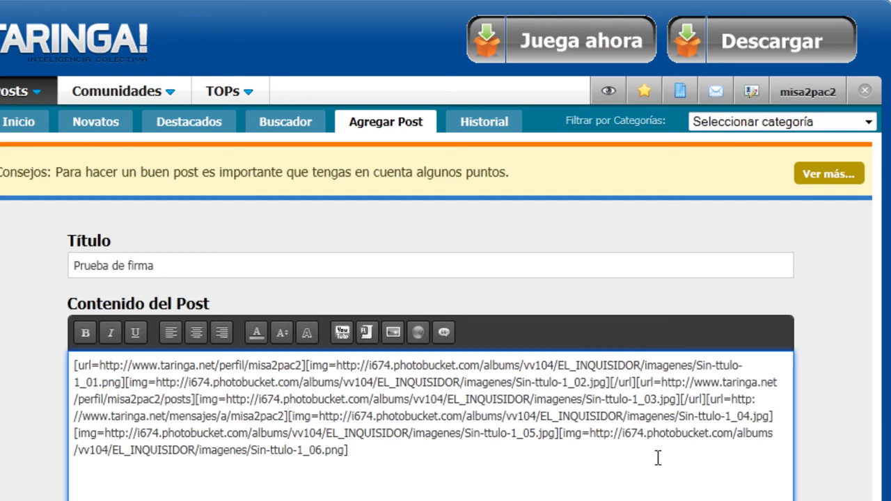
text([)
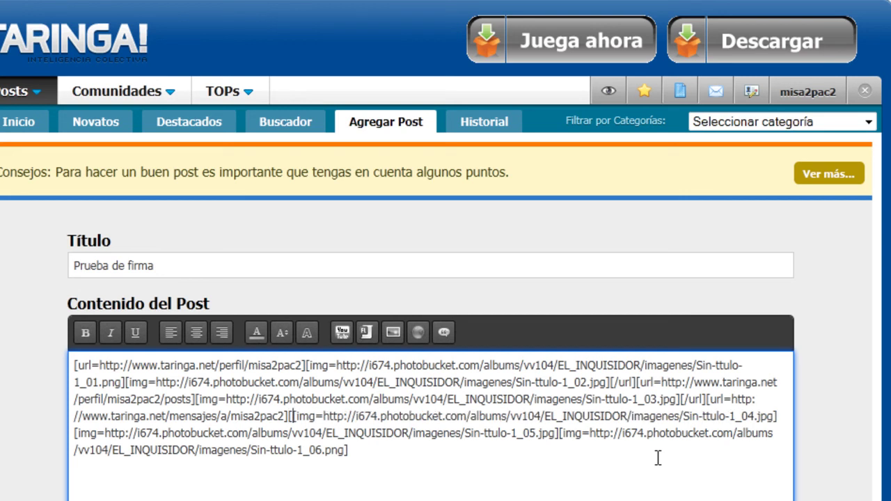
text(url)
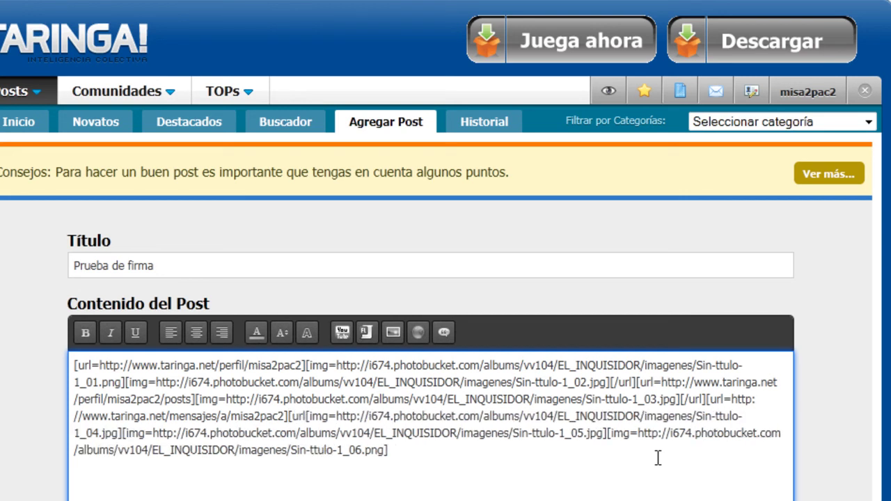
text(=)
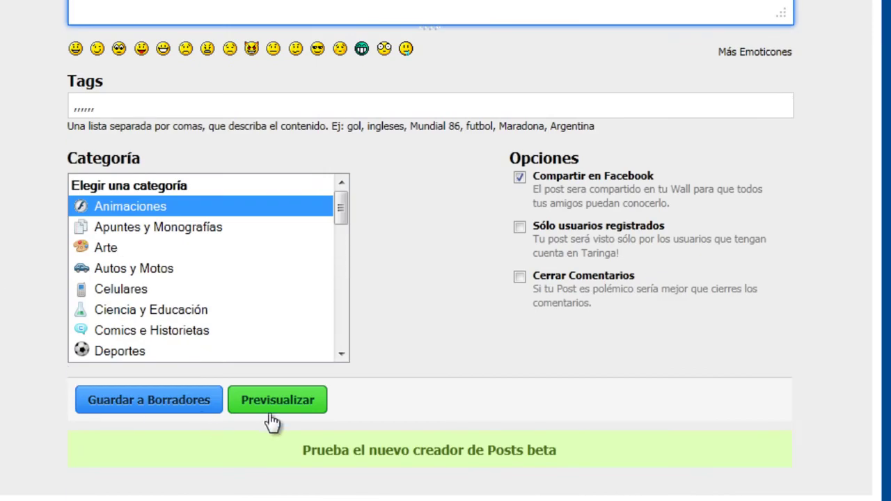
Preview the post to check which buttons render, then close the preview.
click(300, 394)
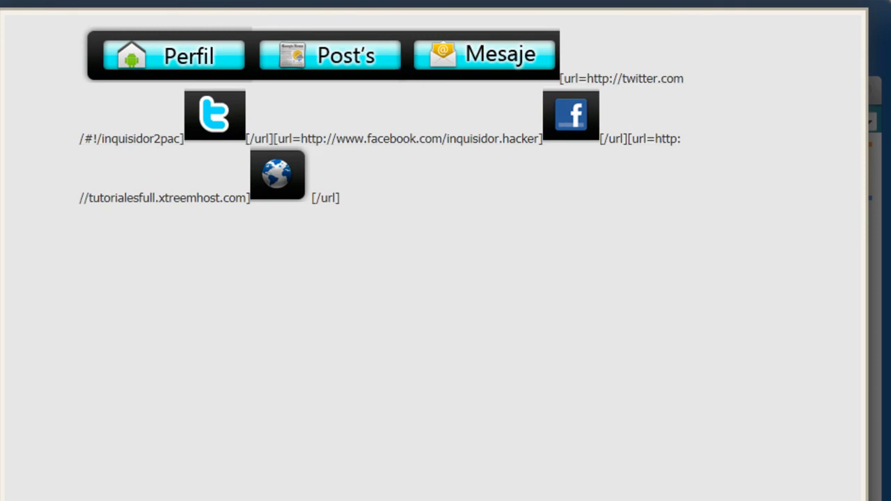
key(Escape)
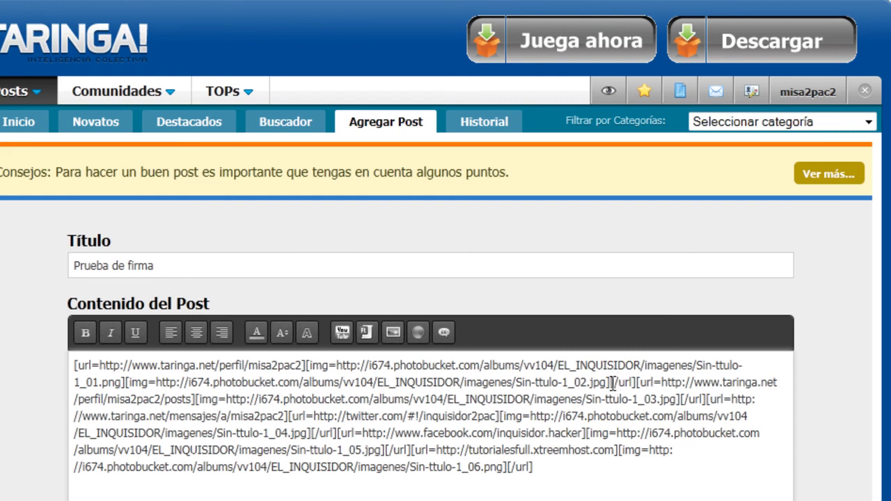
Move the posts link's [url] tag so it sits before the _02 image.
click(614, 382)
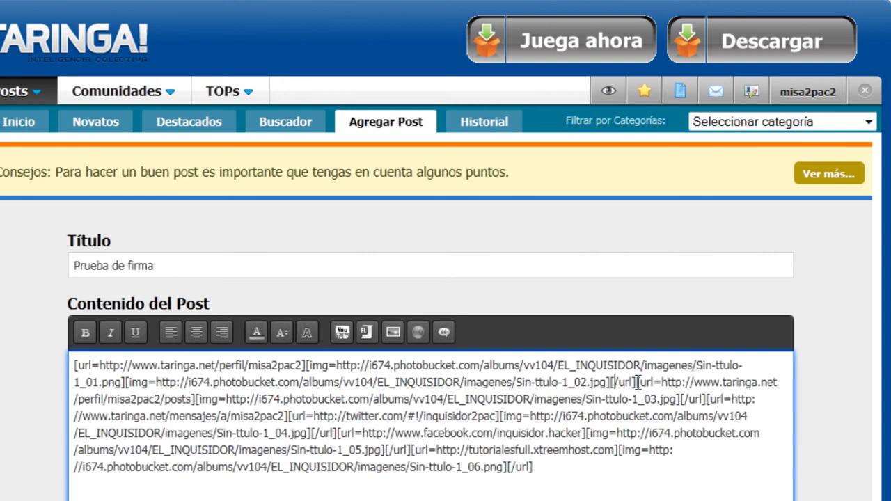
drag(637, 382, 193, 397)
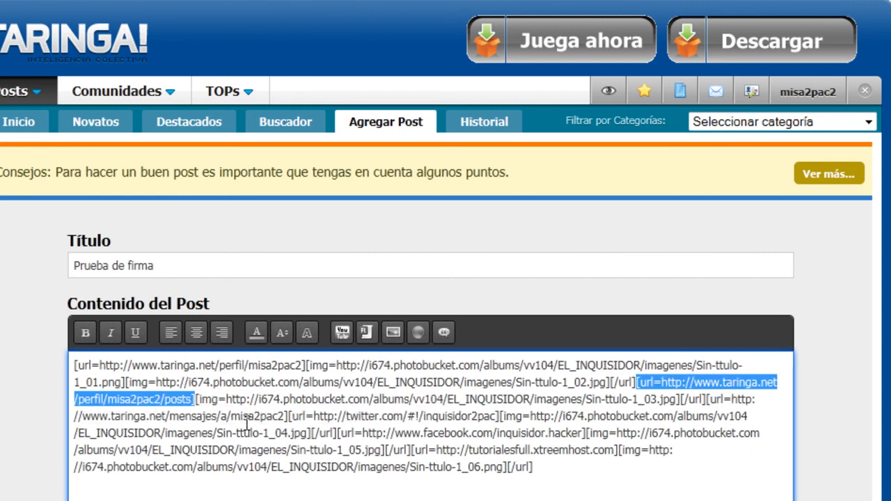
key(Delete)
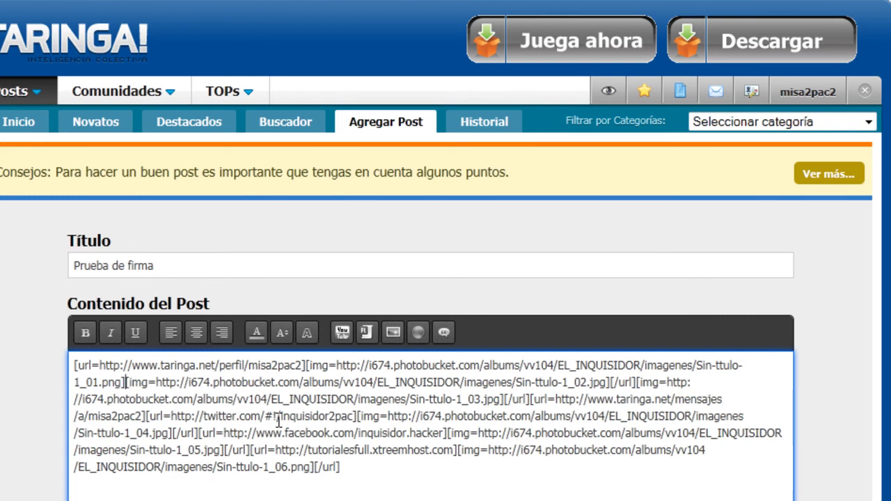
key(ctrl+v)
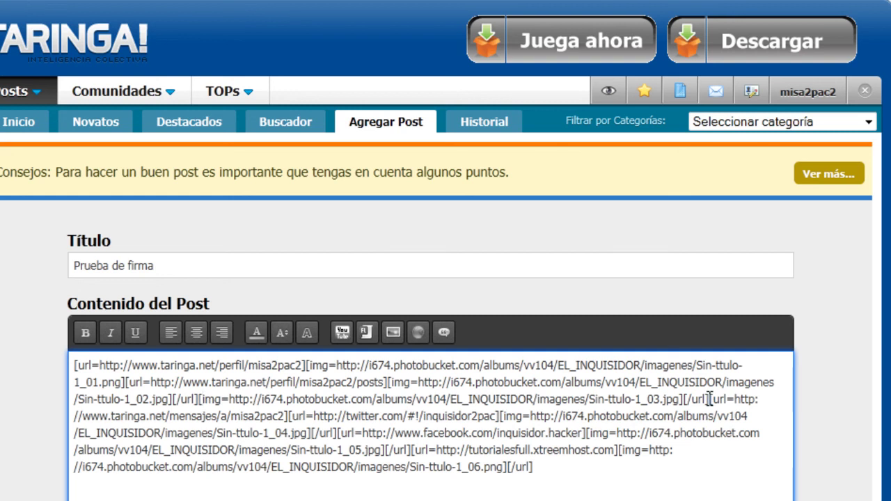
Move the messages link's [url] tag so it sits before the _03 image.
drag(709, 398, 293, 416)
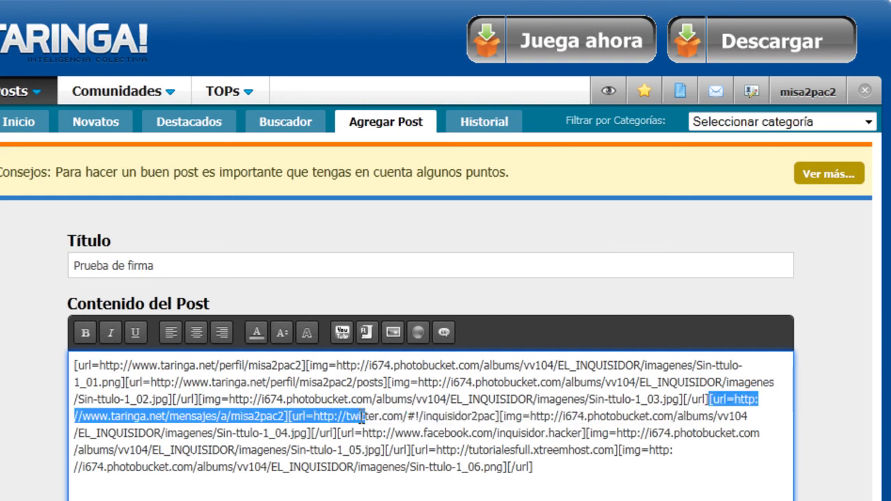
drag(295, 416, 288, 416)
key(Delete)
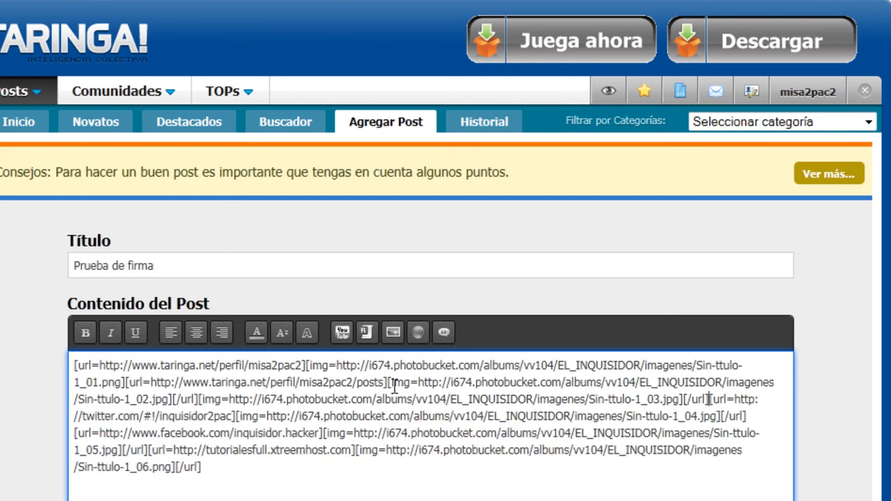
key(F10)
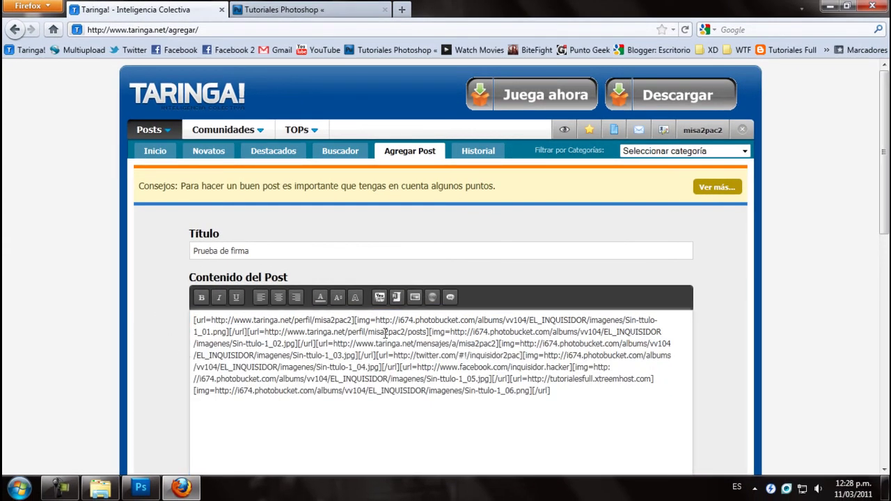
Preview the full six-button bar, then go to the Tutoriales Photoshop tab.
scroll(127, 313, down, 15)
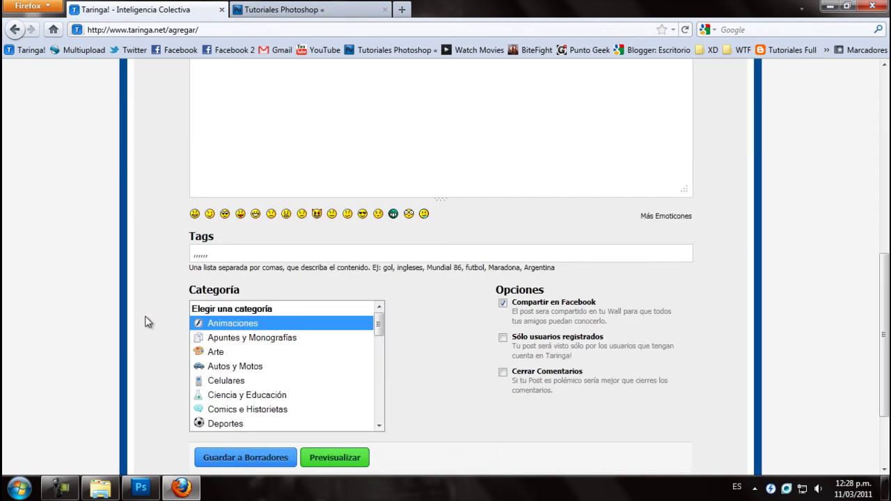
click(351, 352)
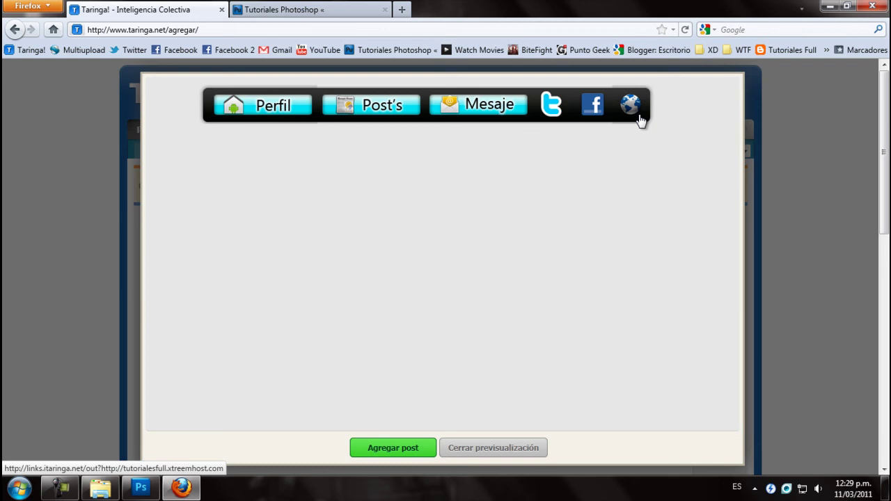
click(342, 13)
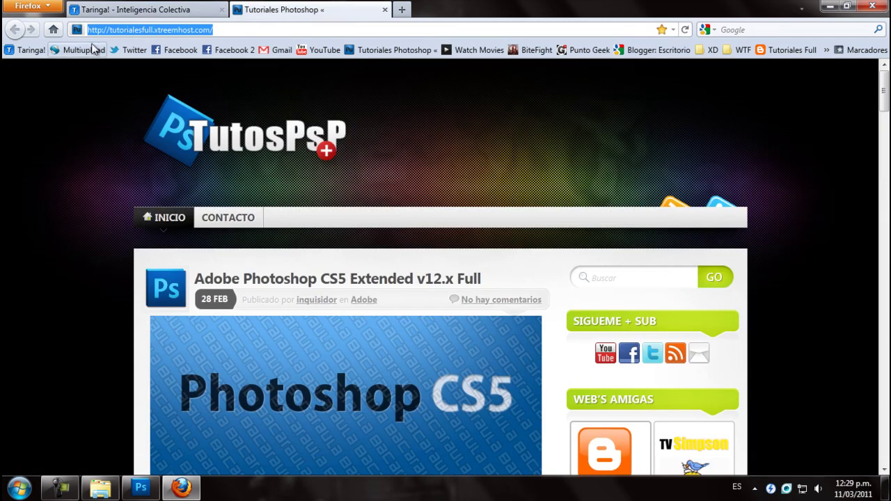
Scroll through the current Tutoriales Photoshop page.
click(124, 29)
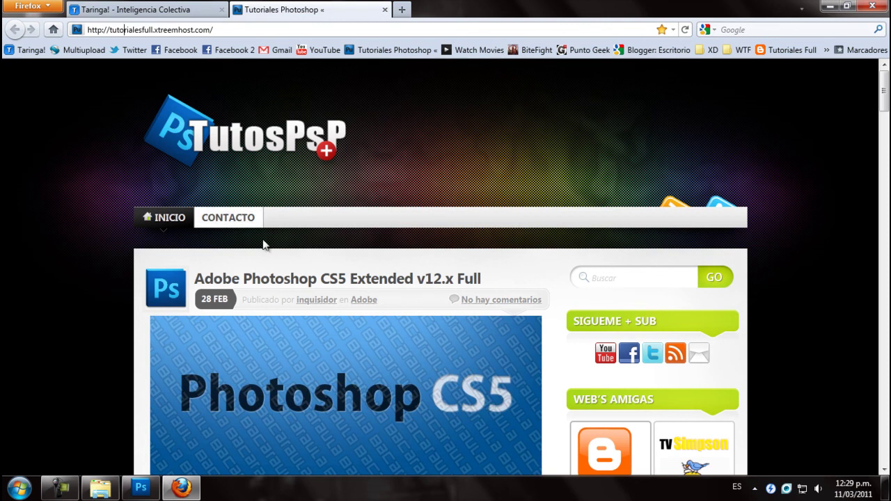
scroll(262, 244, down, 10)
scroll(265, 257, down, 5)
scroll(269, 270, down, 5)
scroll(269, 270, down, 5)
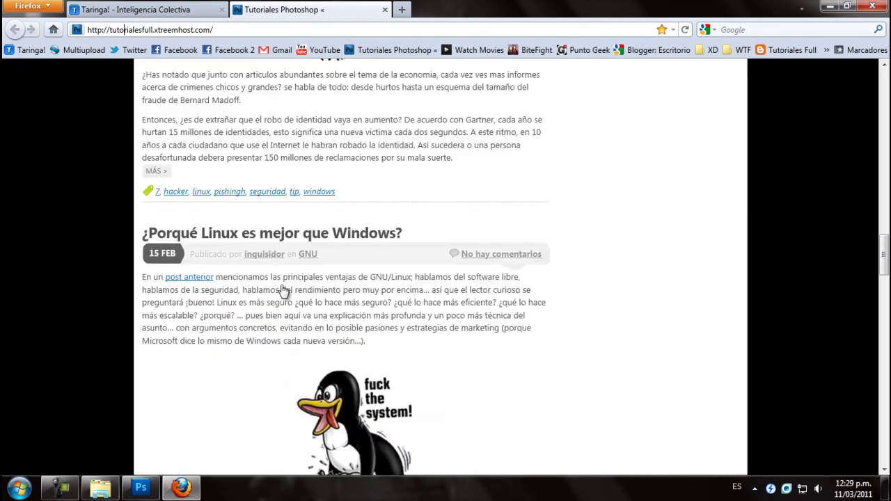
scroll(269, 270, down, 5)
scroll(269, 270, down, 5)
scroll(269, 270, down, 5)
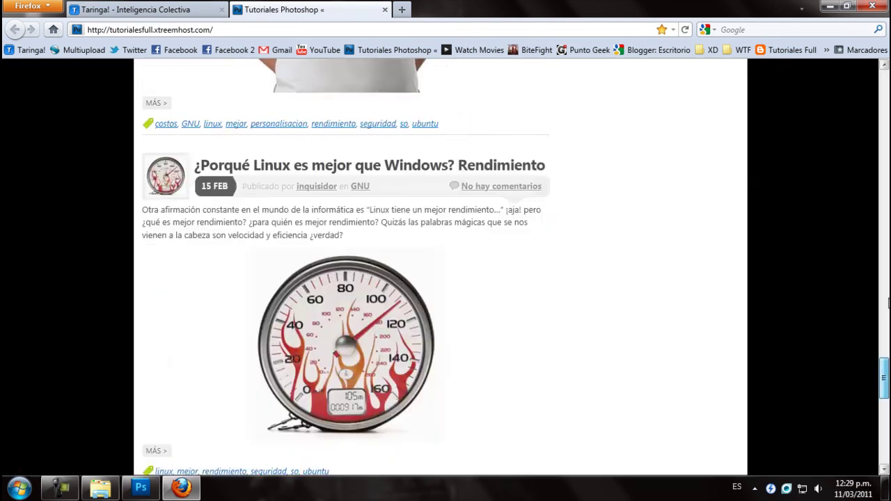
scroll(407, 119, up, 10)
scroll(407, 118, up, 5)
Load the Tutoriales Full bookmark in a new tab and scroll down its post list.
click(401, 11)
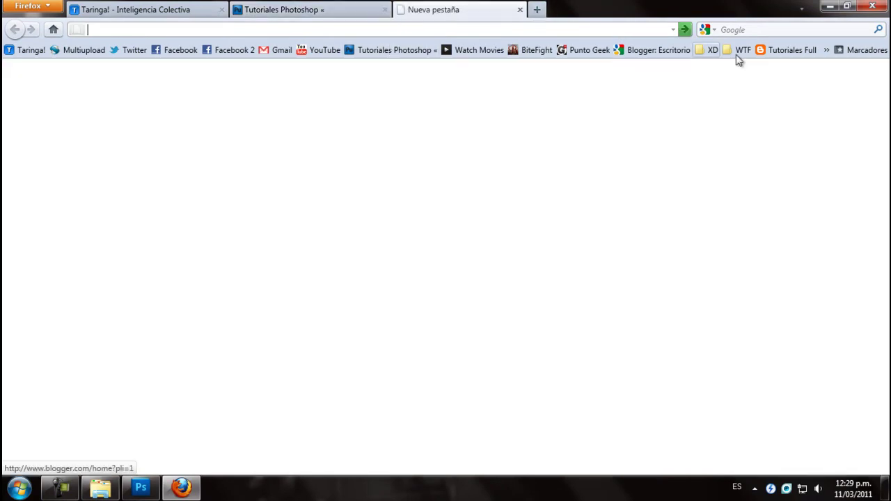
click(786, 50)
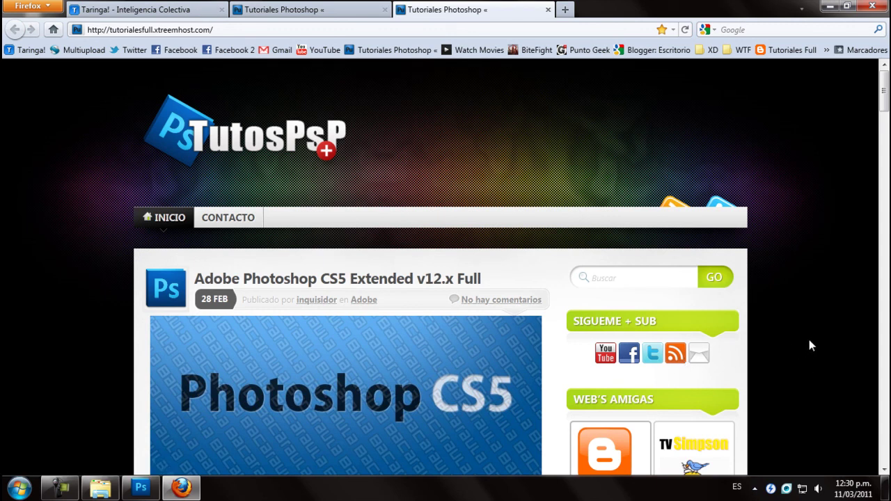
scroll(823, 325, down, 5)
scroll(796, 327, down, 6)
scroll(461, 296, down, 4)
scroll(471, 284, down, 4)
scroll(470, 284, down, 4)
scroll(490, 271, down, 5)
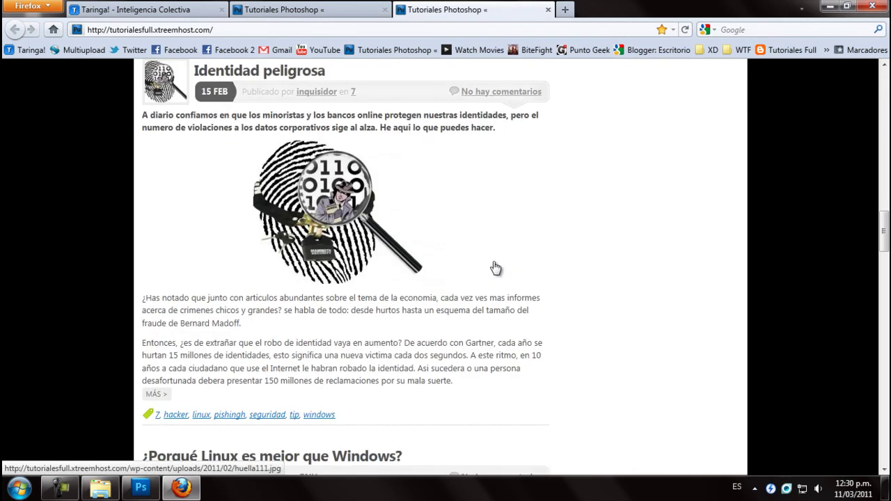